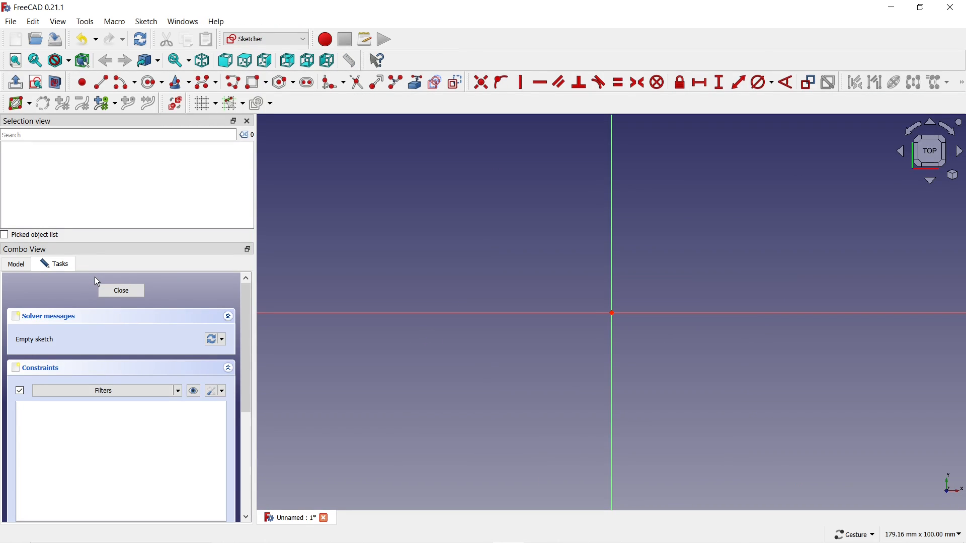
Turn on the sketch grid
left_click(204, 104)
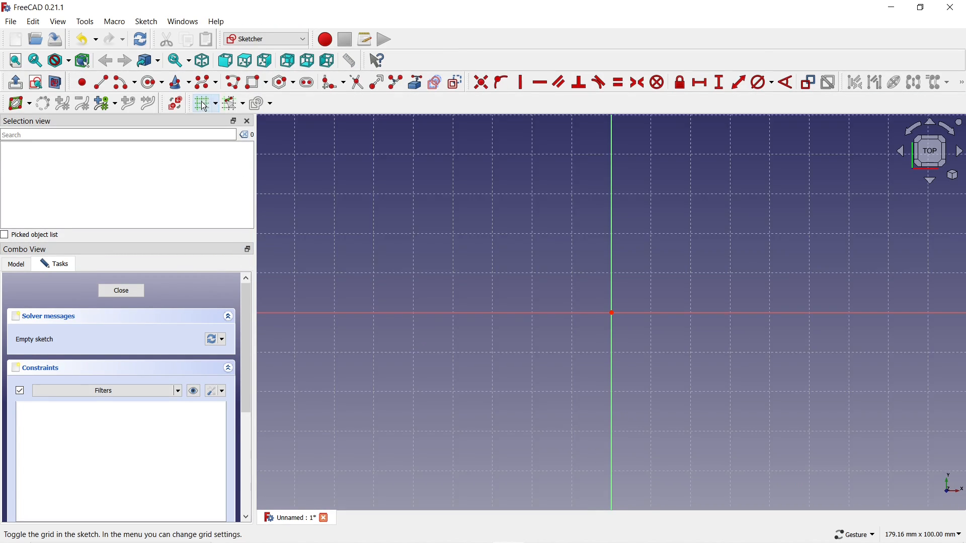
left_click(244, 105)
left_click(244, 105)
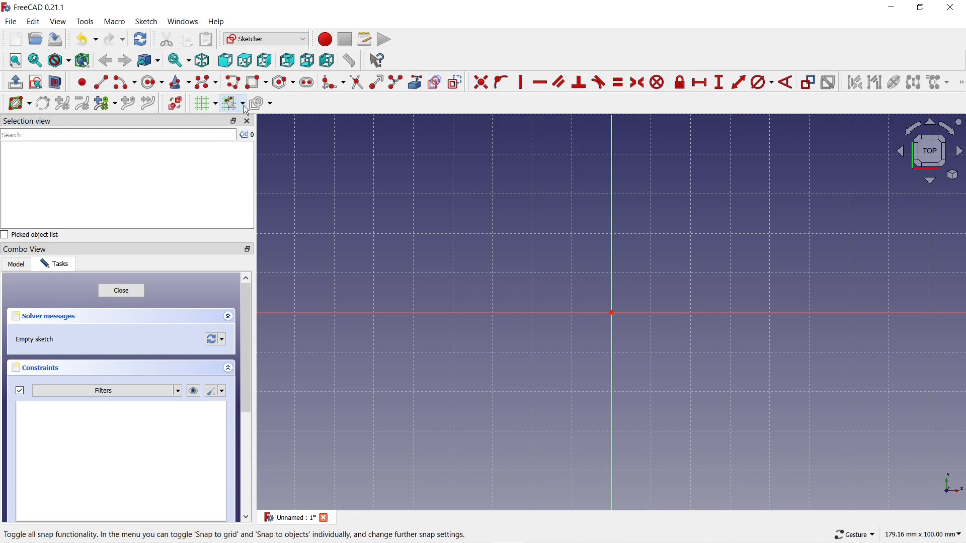
scroll(599, 372, "down", 2)
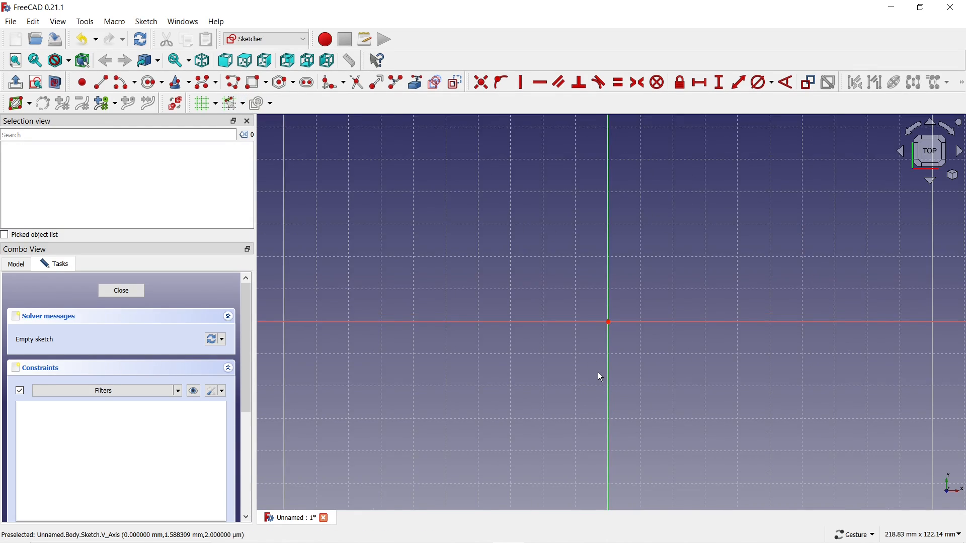
scroll(584, 315, "down", 1)
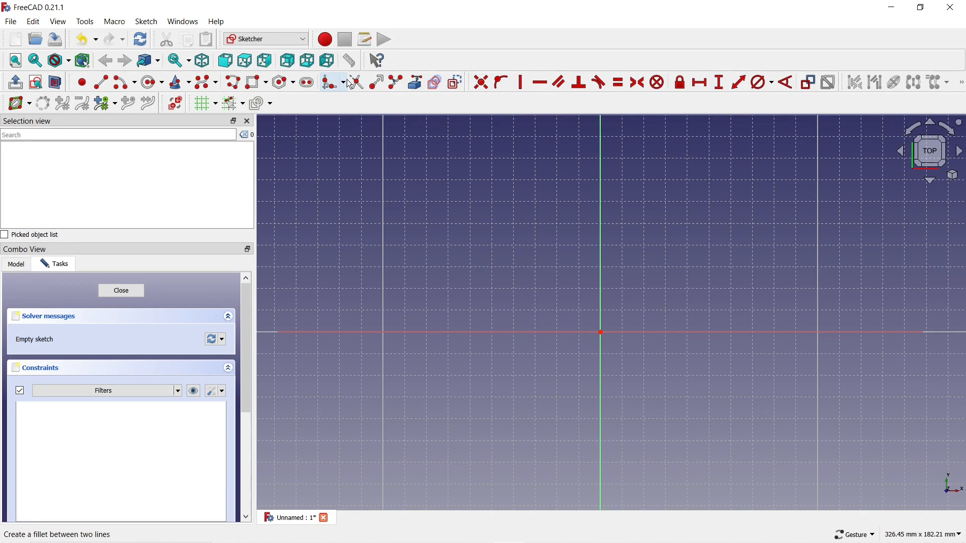
Start a polyline at the origin, running about 50 mm up the vertical axis, about 40 mm left and about 10 mm down
left_click(233, 82)
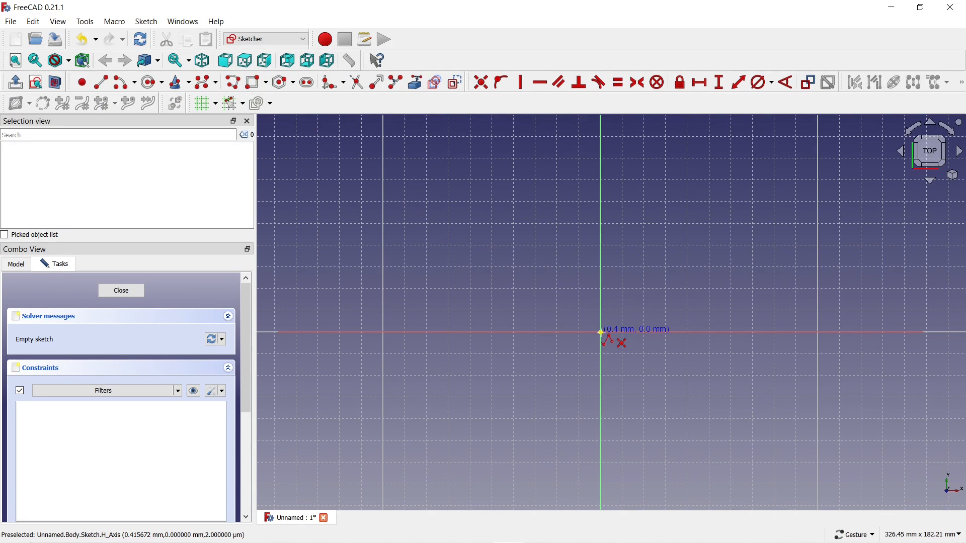
left_click(600, 332)
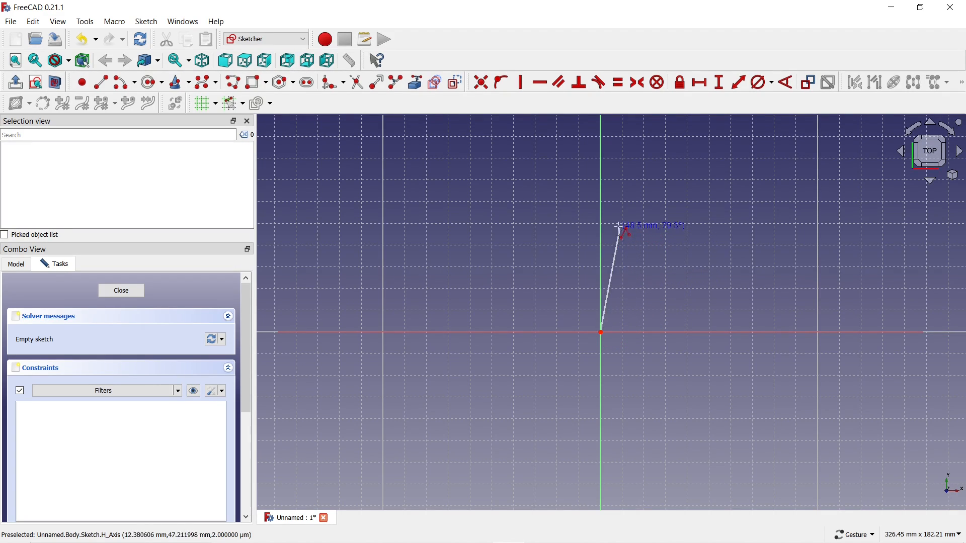
left_click(600, 222)
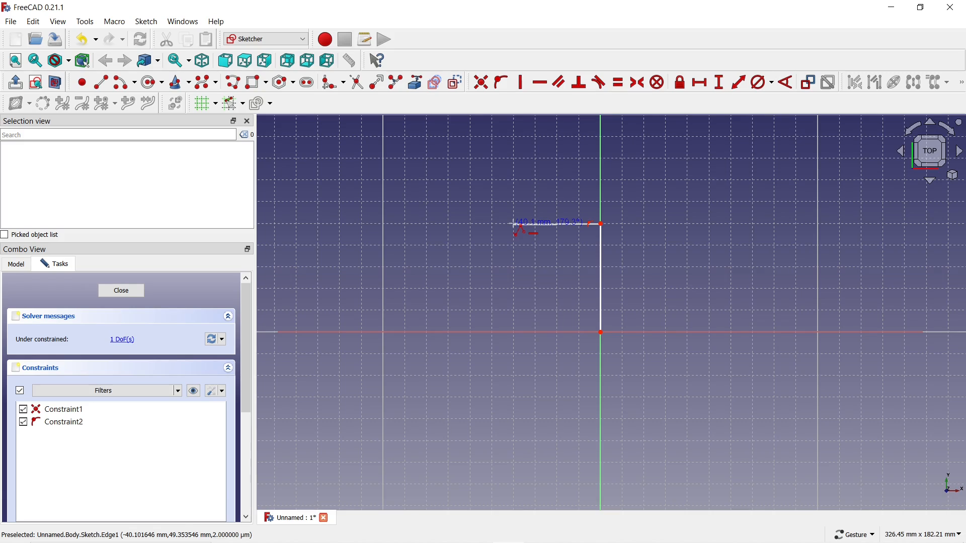
left_click(513, 223)
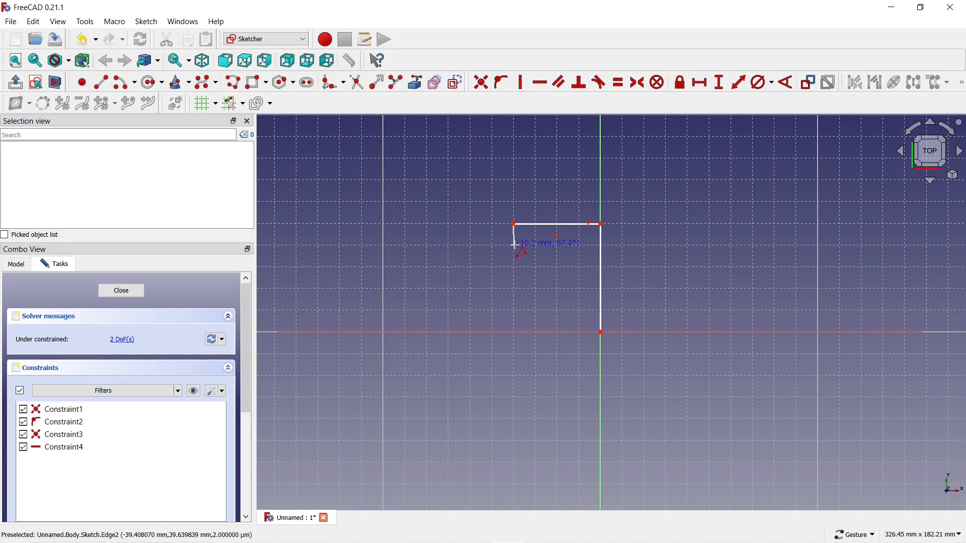
left_click(514, 246)
Continue the polyline around the upper slot: about 30 mm right, 10 mm down, 30 mm left and 10 mm down
scroll(521, 242, "up", 3)
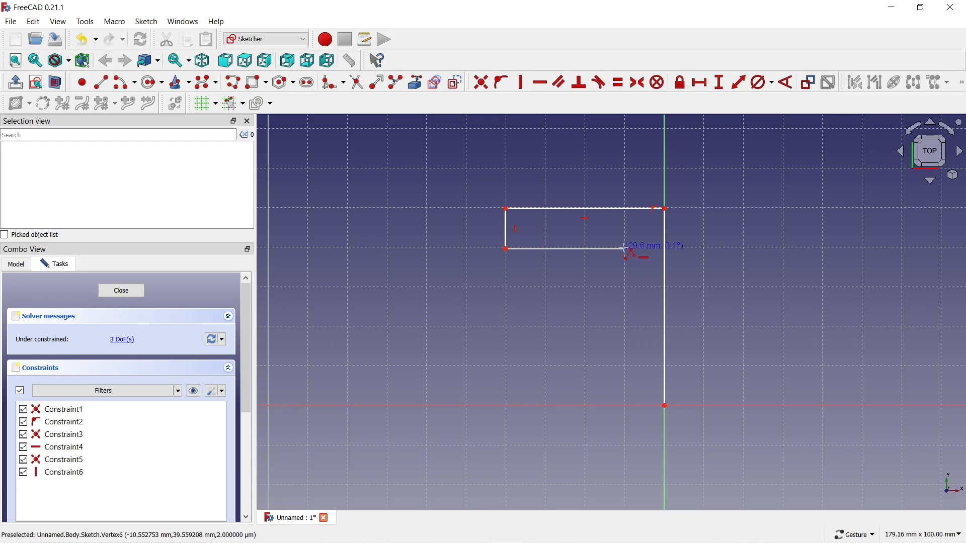
left_click(626, 249)
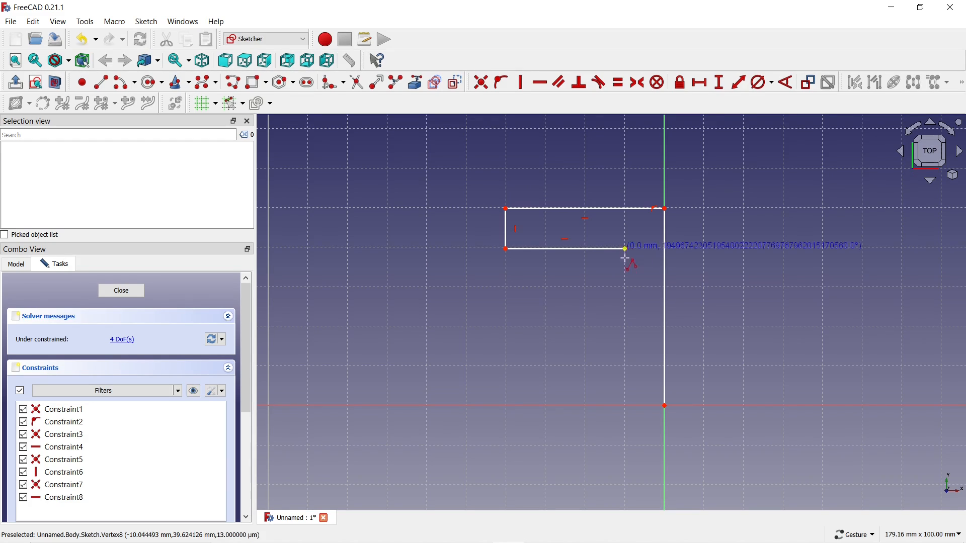
left_click(625, 287)
left_click(507, 287)
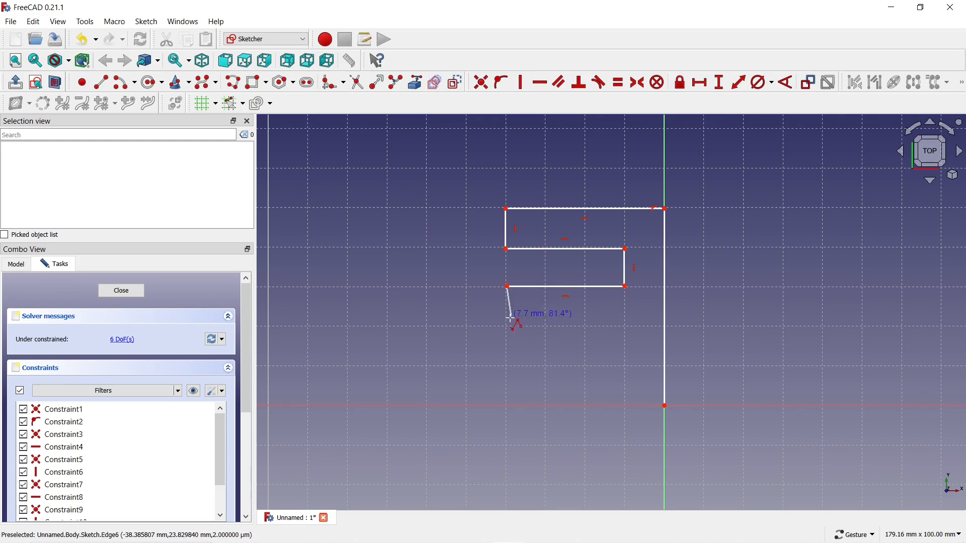
left_click(507, 328)
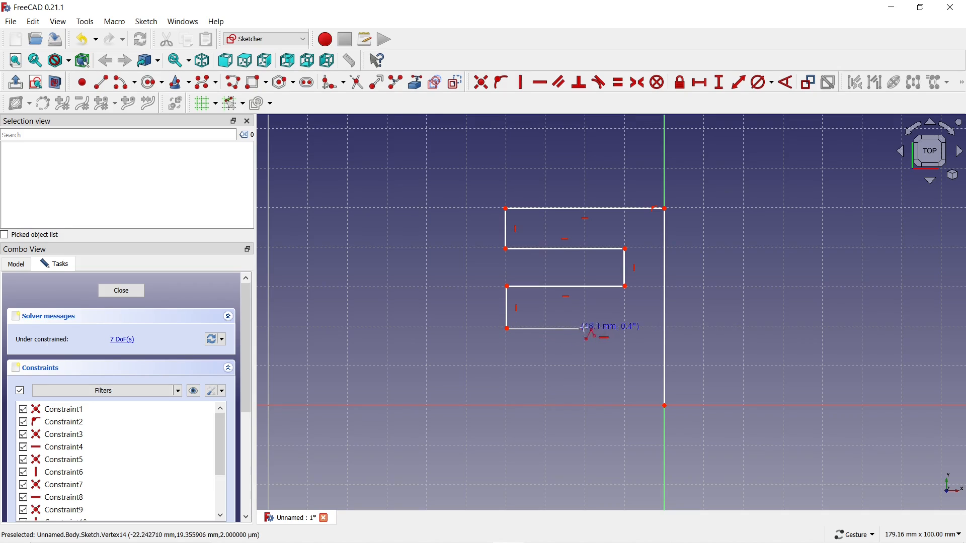
Continue the polyline around a lower slot about 30 mm deep, run it down to the horizontal axis, and close the profile at the origin
left_click(625, 329)
left_click(626, 368)
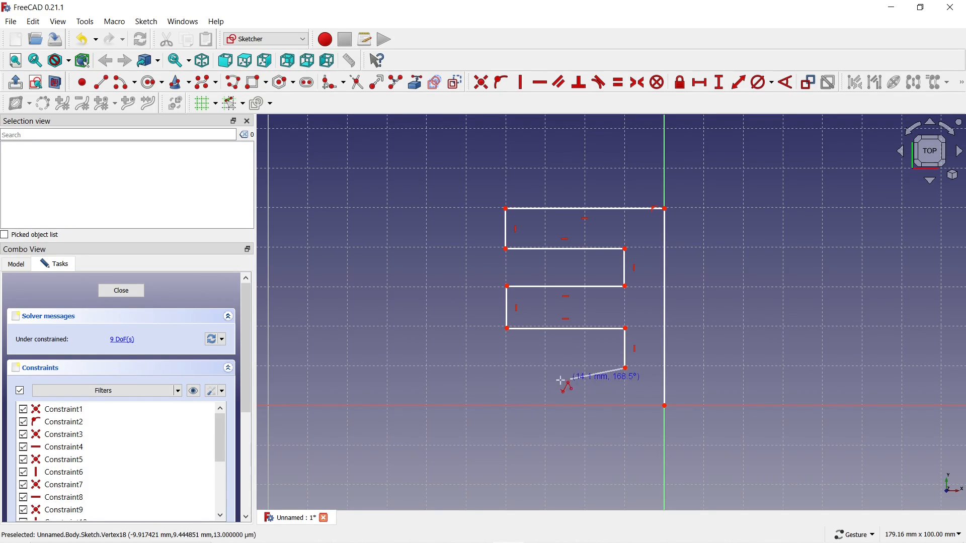
left_click(505, 369)
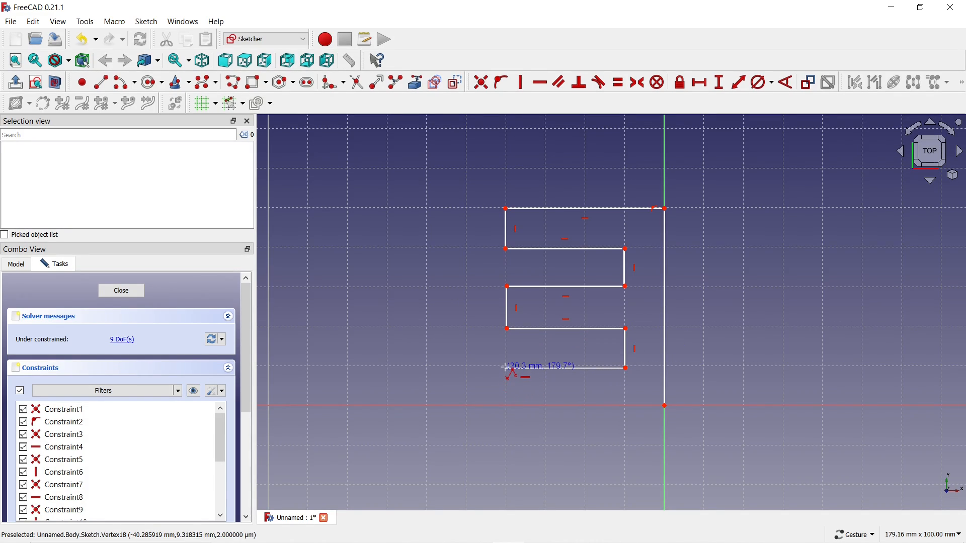
left_click(506, 404)
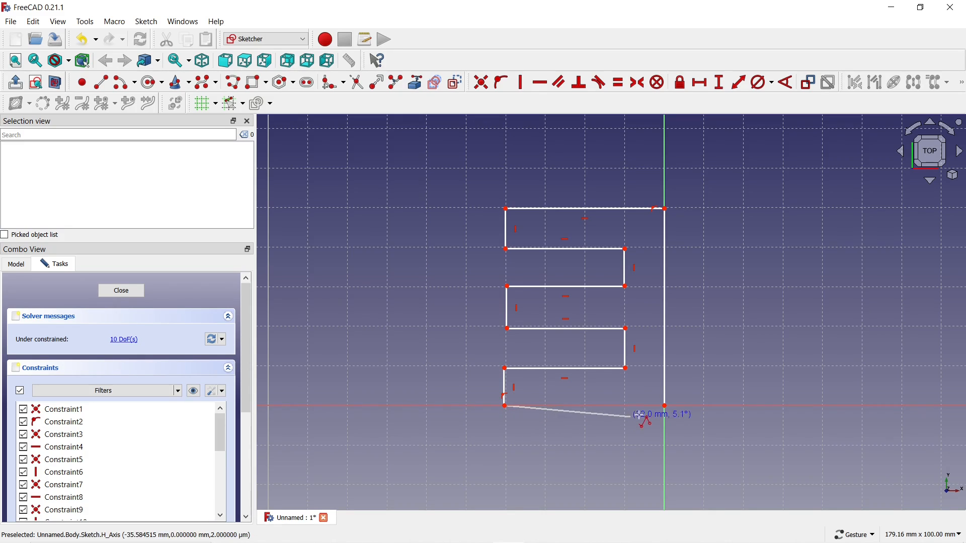
left_click(665, 406)
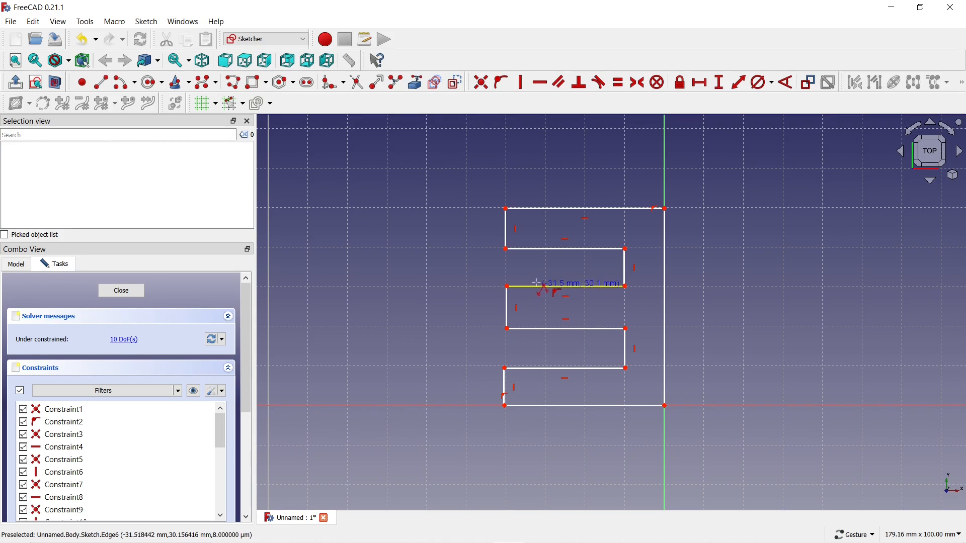
right_click(526, 270)
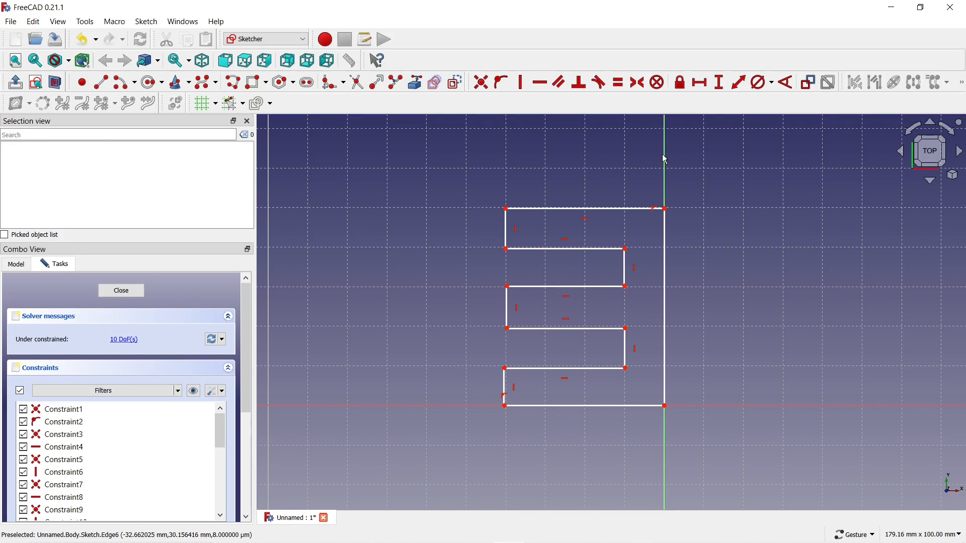
Constrain the long vertical edge on the Y axis to 50 mm and place the dimension outside the profile
left_click(720, 82)
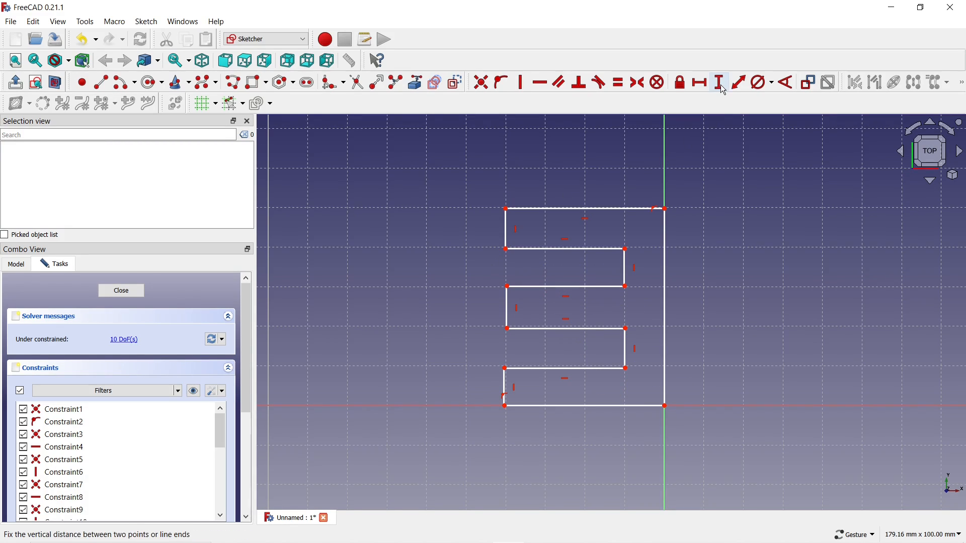
left_click(667, 243)
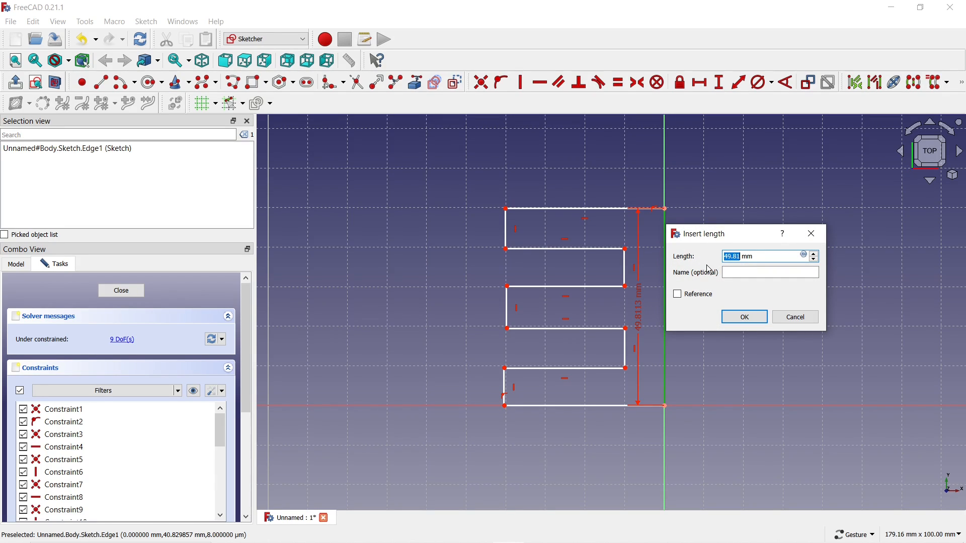
type("50")
key("Return")
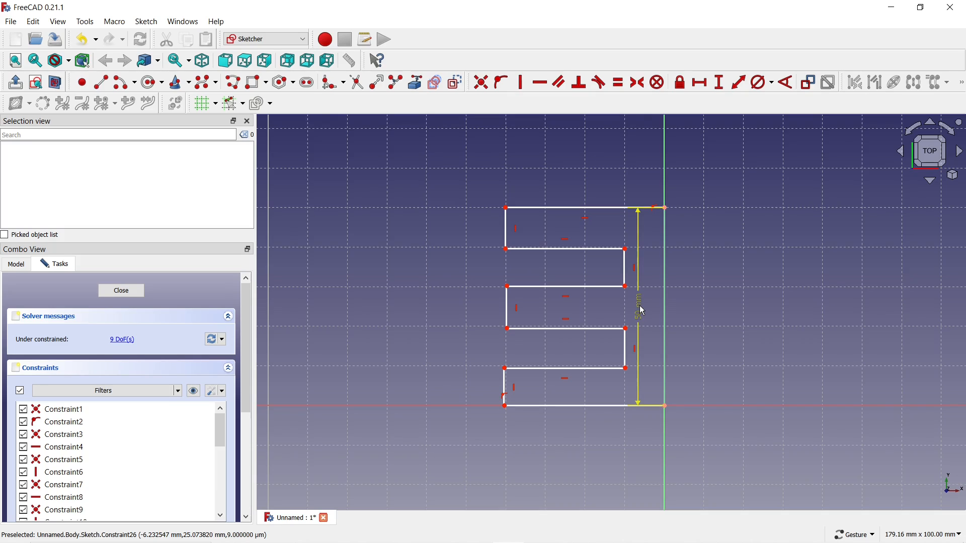
left_click_drag(640, 308, 743, 307)
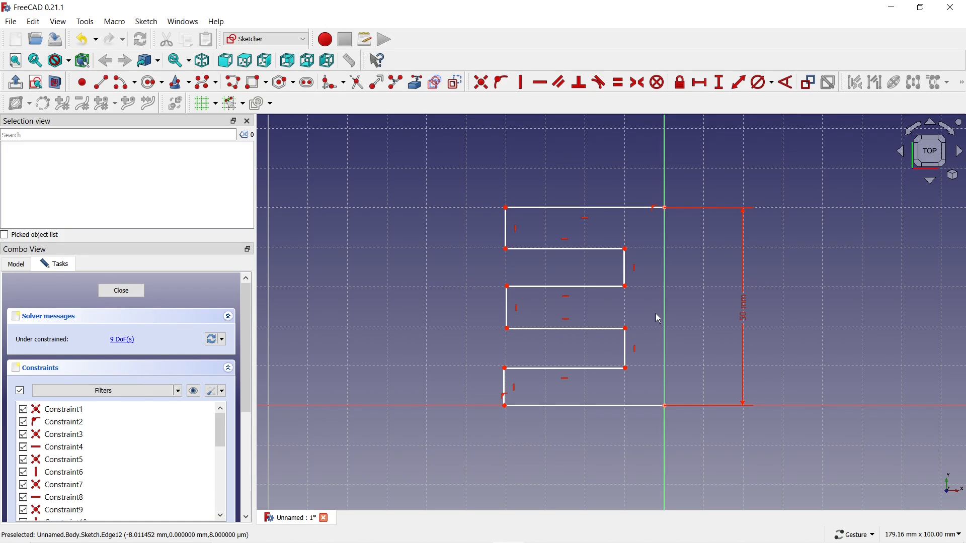
Constrain the profile's top horizontal edge to a length of 40 mm
left_click(699, 82)
left_click(596, 207)
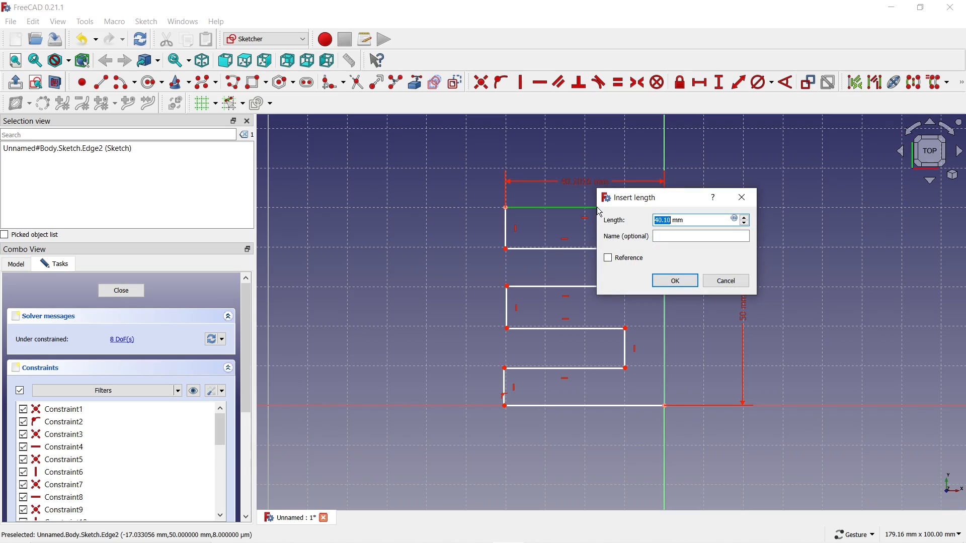
type("40")
key("Return")
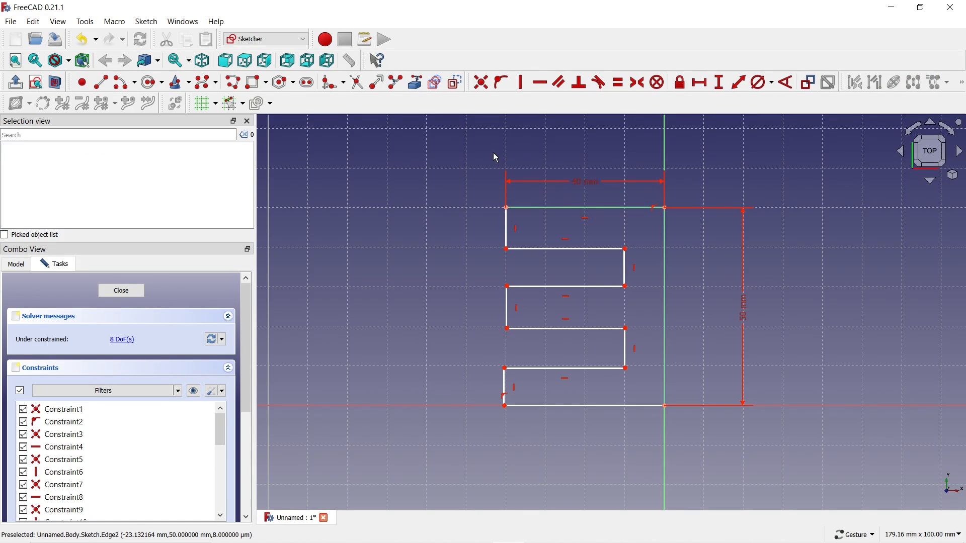
Make the five short vertical edges of the teeth and slots equal in length
left_click(507, 231)
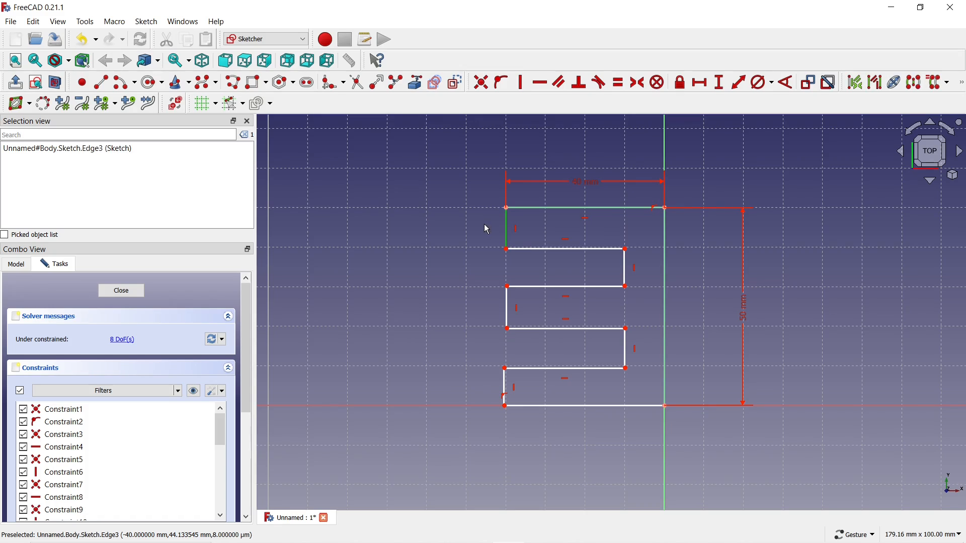
left_click(626, 276)
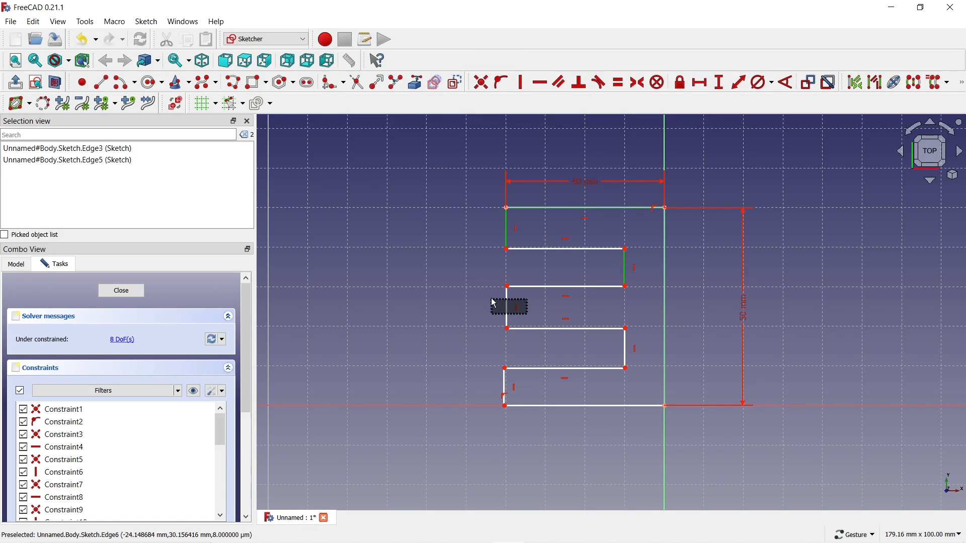
left_click(507, 306)
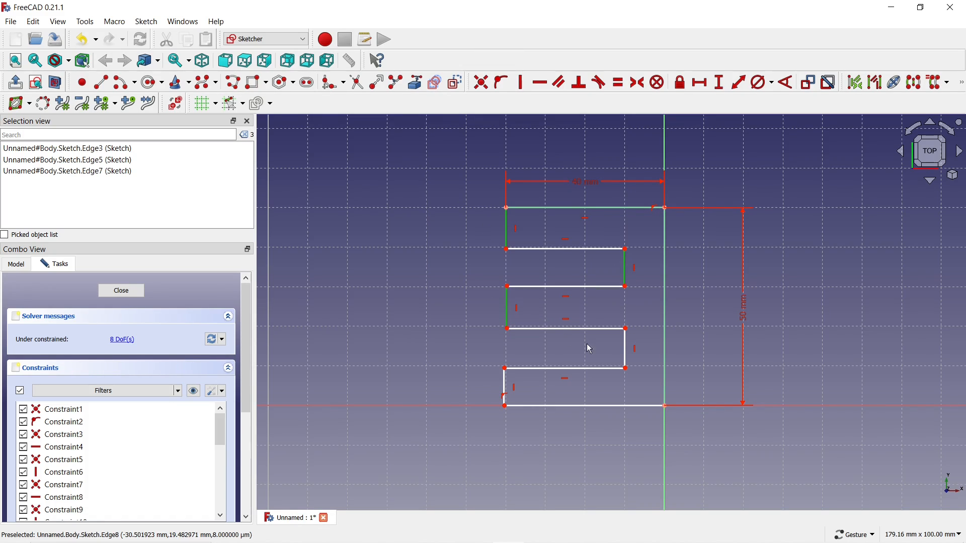
left_click(626, 351)
left_click(505, 390)
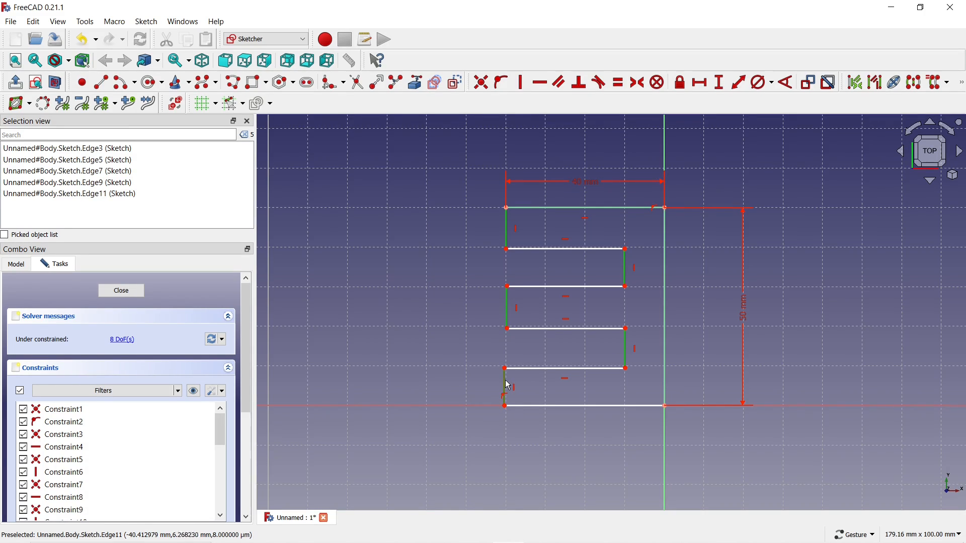
left_click(619, 84)
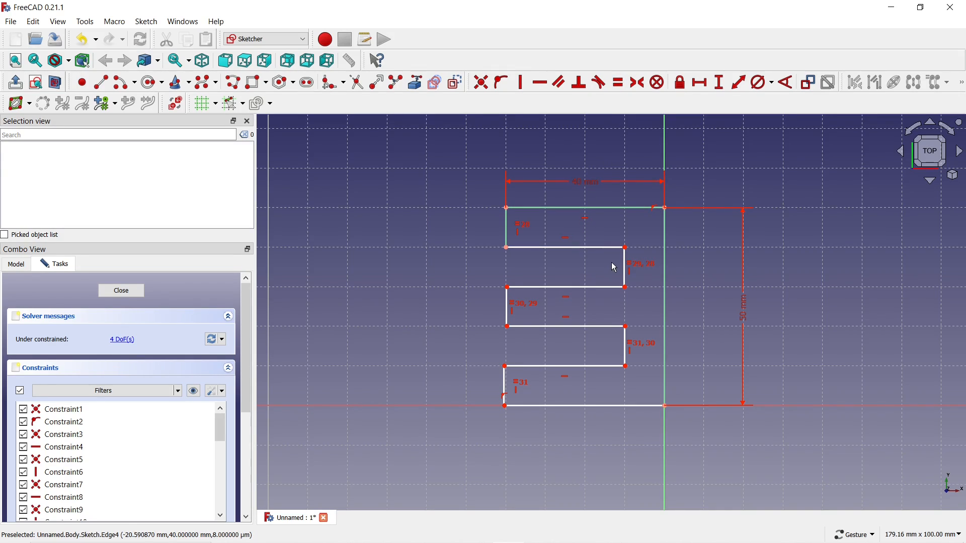
Constrain the upper slot's top edge to 30 mm and arrange both horizontal dimensions above the profile
mouse_move(625, 248)
left_mouse_down()
mouse_move(597, 248)
mouse_move(622, 248)
left_mouse_up()
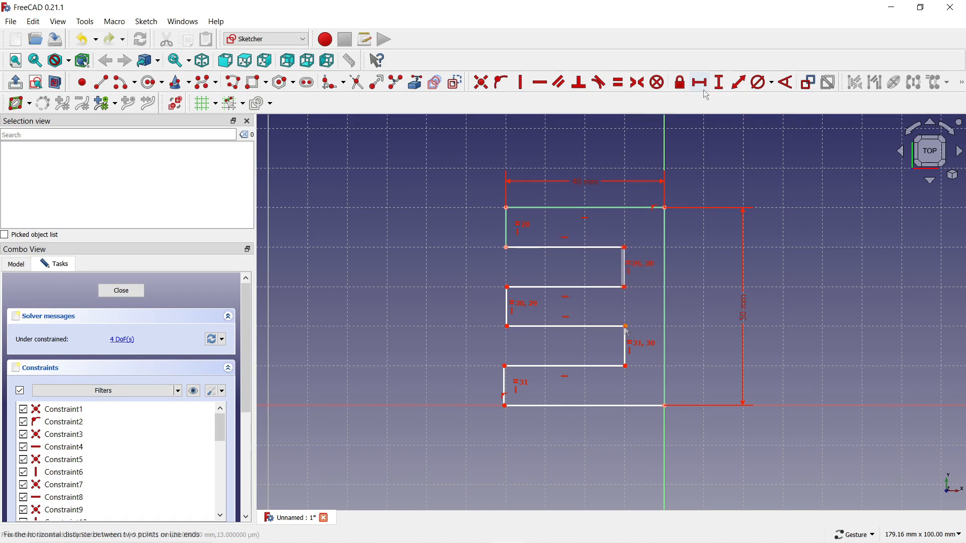
left_click(706, 91)
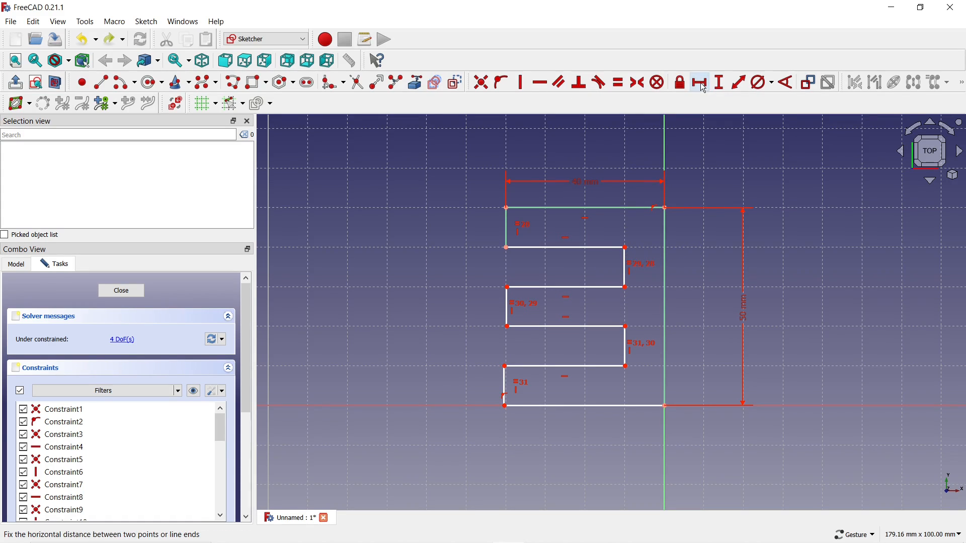
left_click(607, 247)
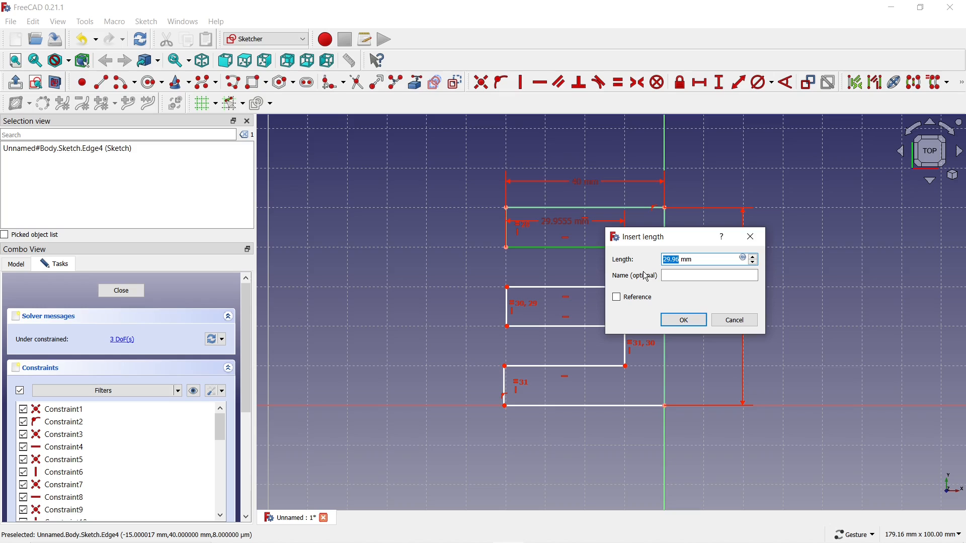
type("30")
key("Return")
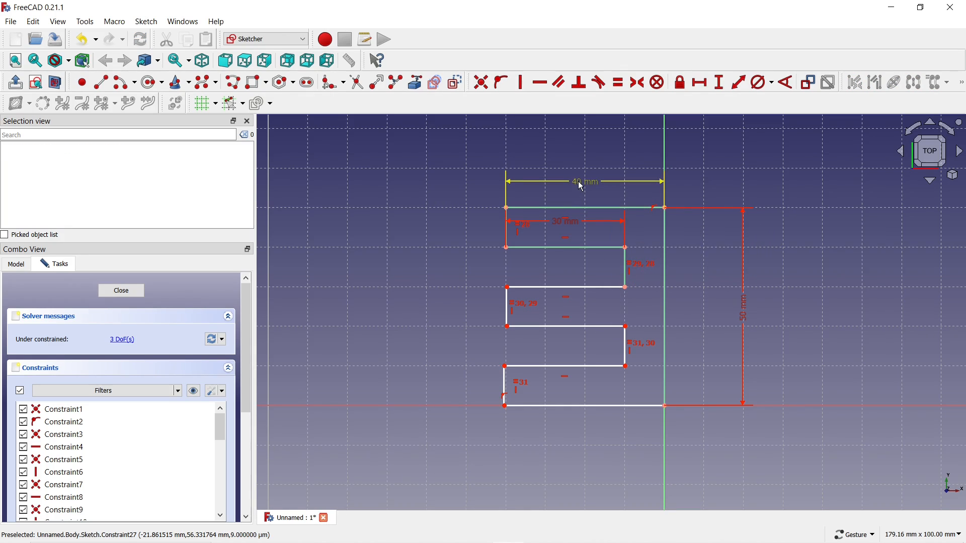
left_click_drag(582, 187, 574, 144)
left_click_drag(567, 224, 569, 181)
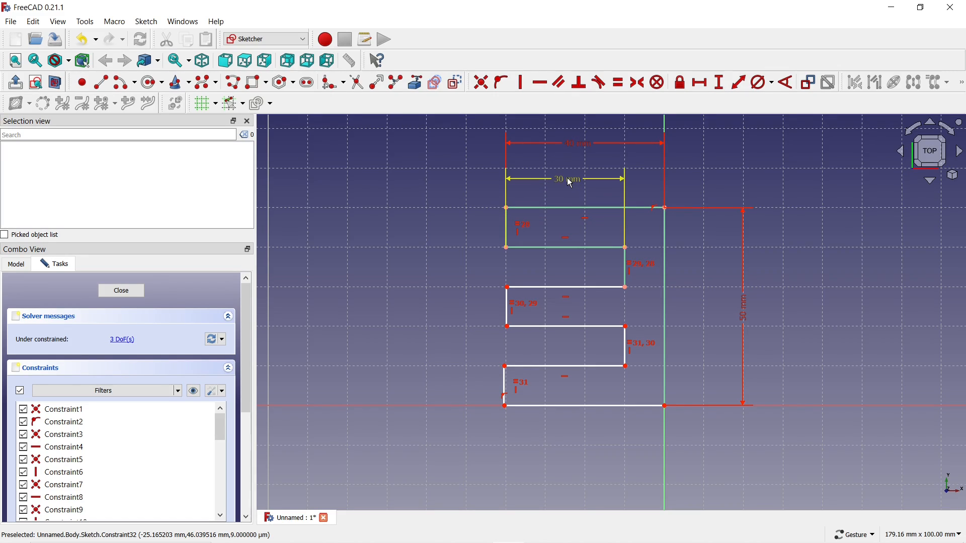
Make the four horizontal edges bounding the two slots equal in length with equality constraints
left_click(580, 248)
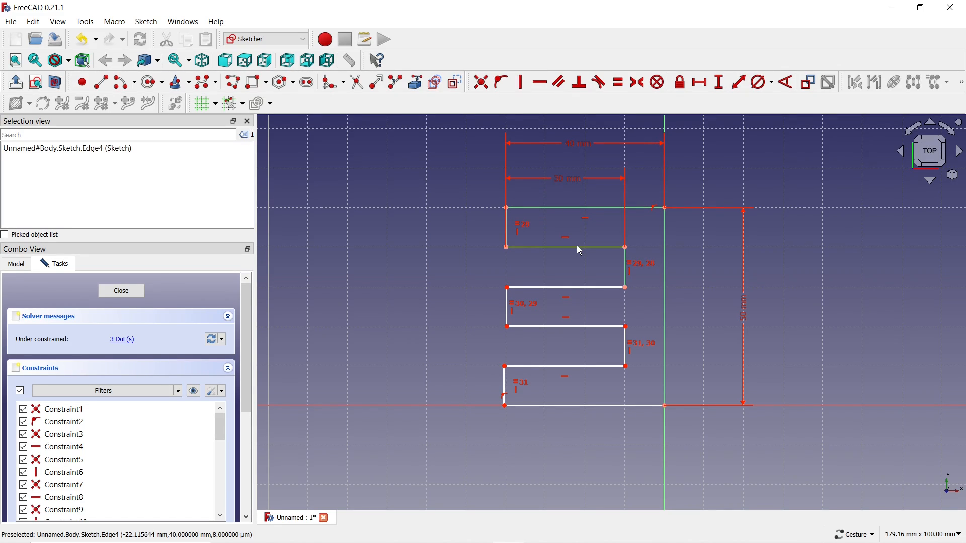
left_click(585, 288)
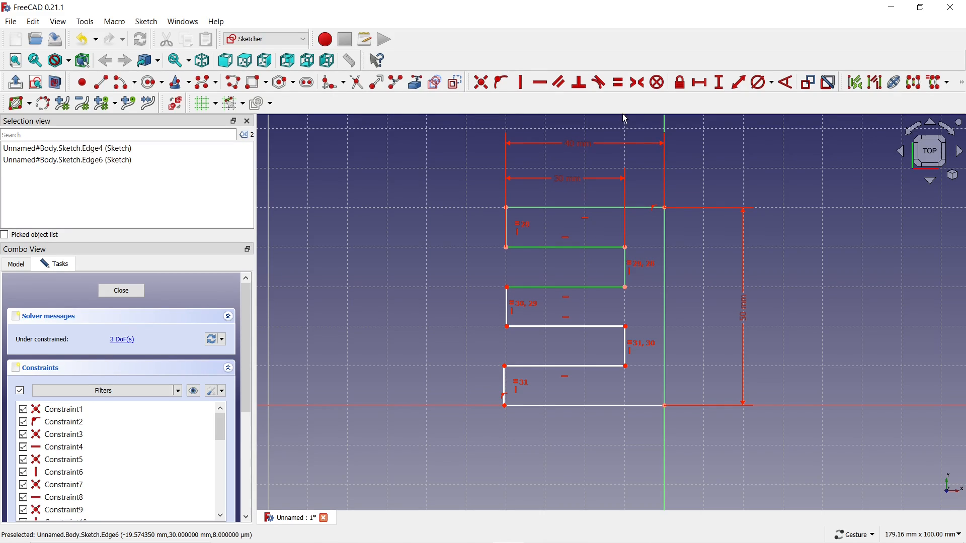
left_click(622, 85)
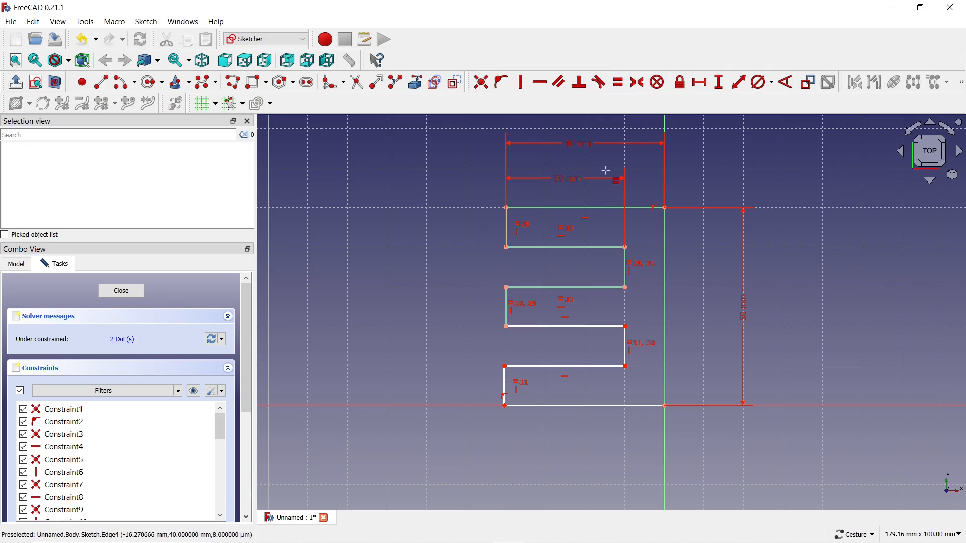
left_click(591, 288)
left_click(596, 326)
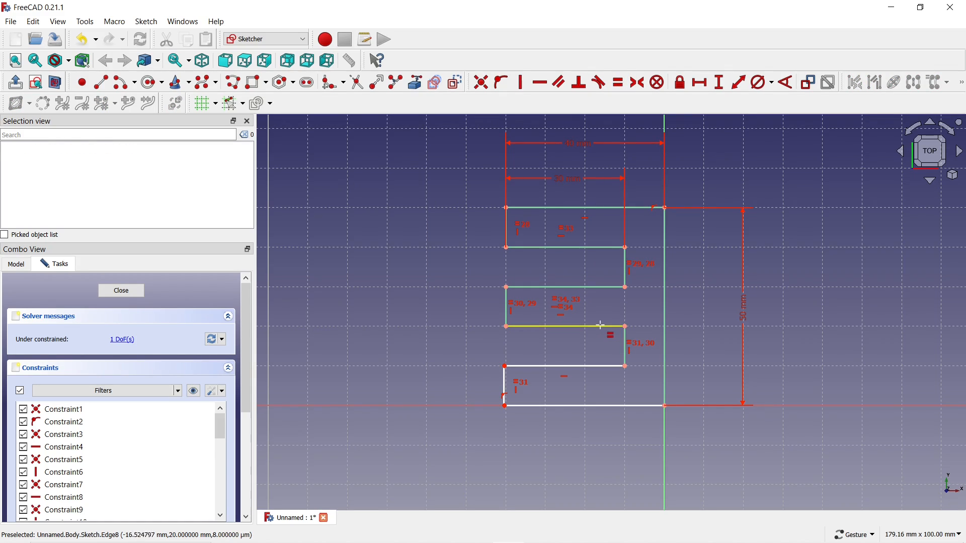
left_click(598, 326)
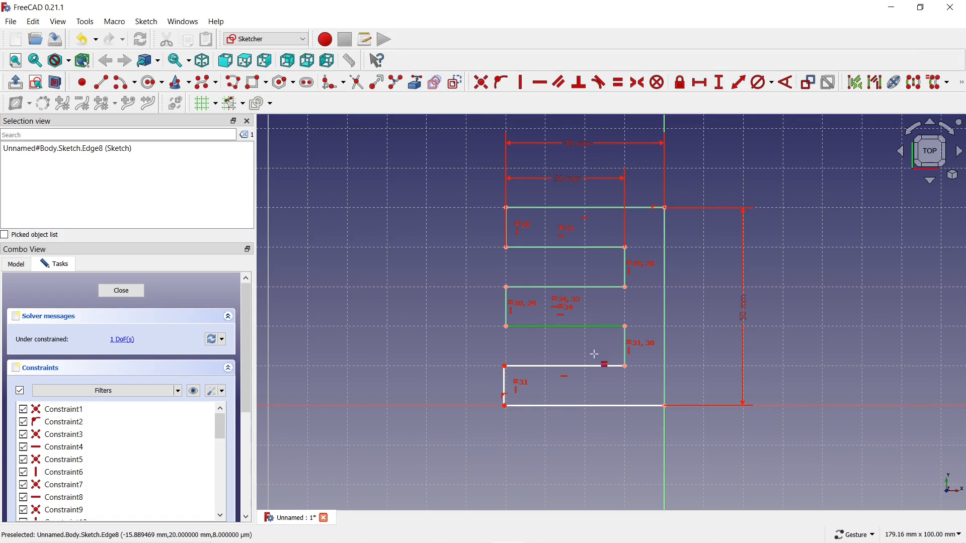
left_click(602, 368)
right_click(526, 346)
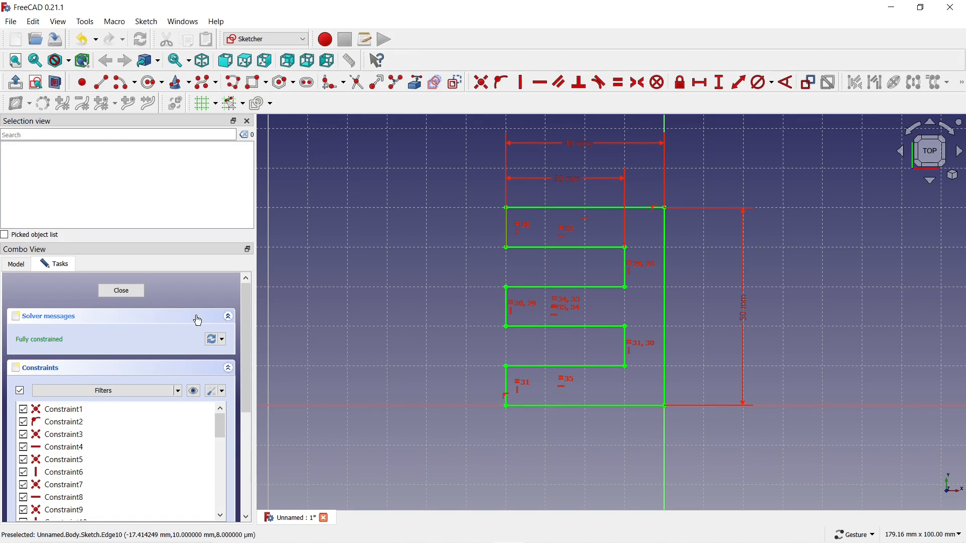
Close the sketch and pad the comb profile to a length of 20 mm
left_click(125, 292)
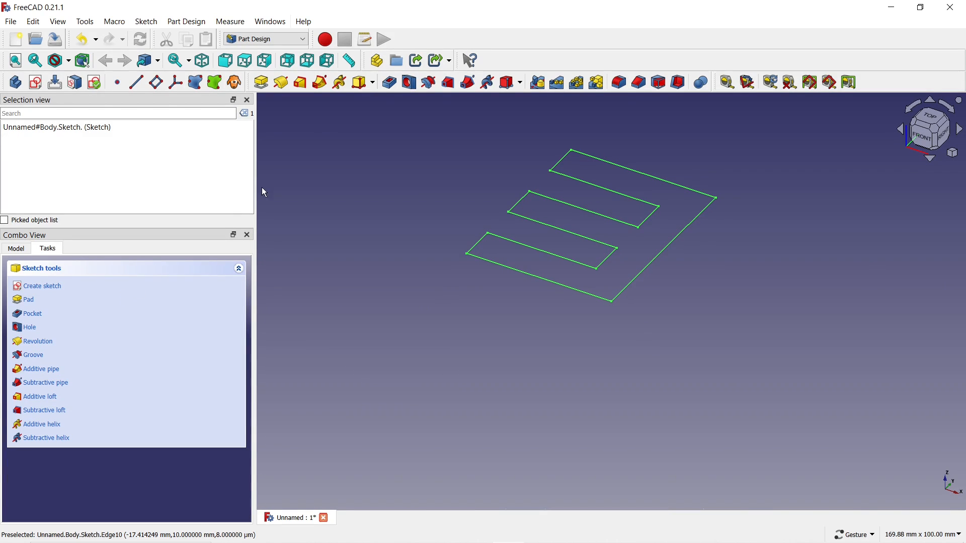
left_click(261, 83)
type("20")
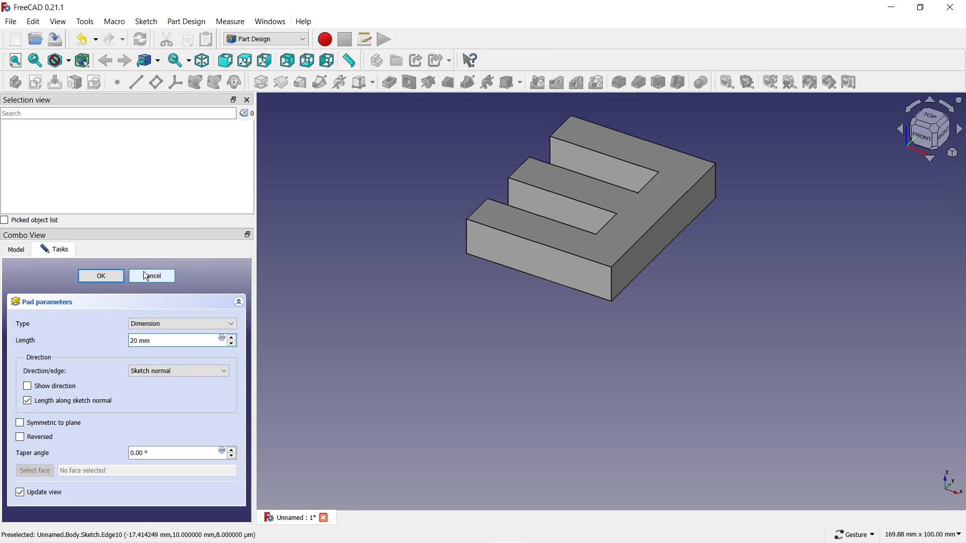
left_click(107, 276)
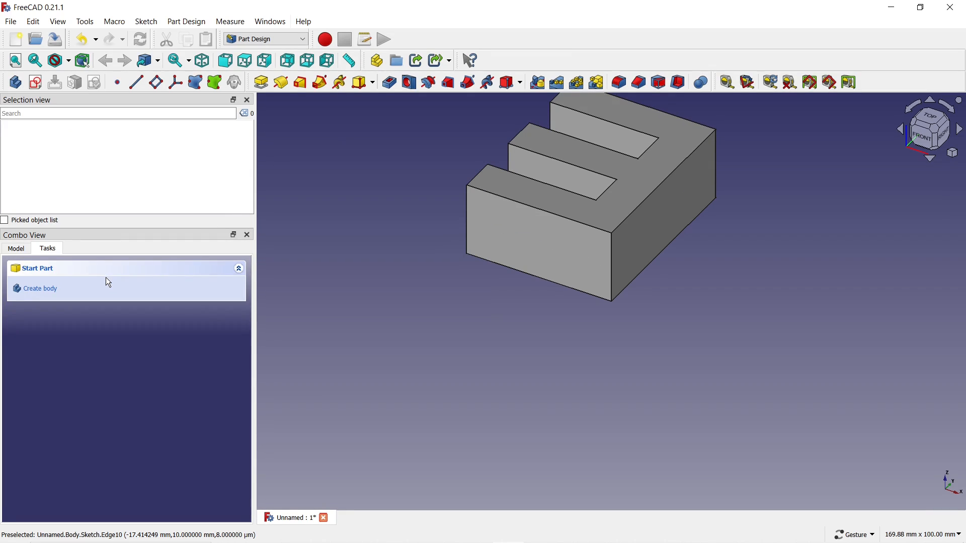
Create a new sketch on the front 40 x 20 mm side face of the padded body
left_click(519, 241)
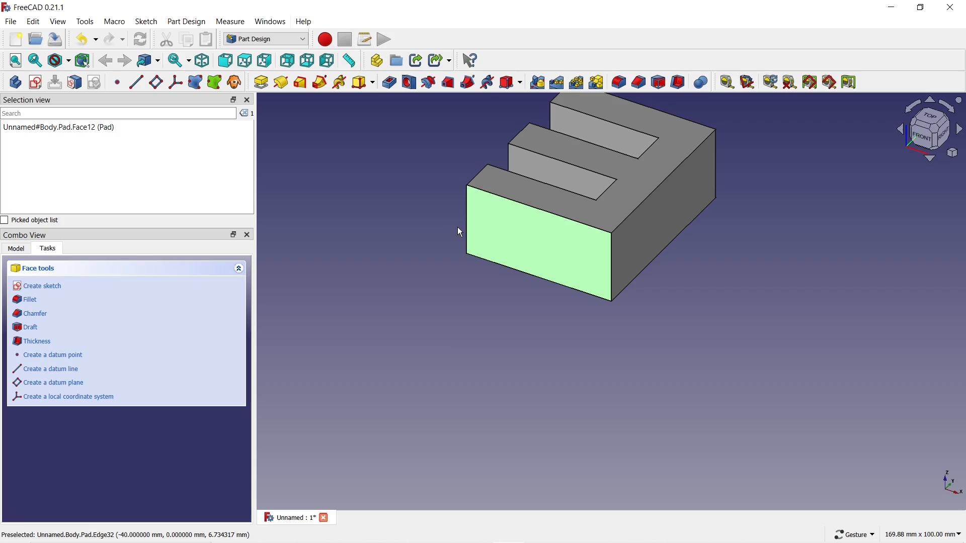
left_click(35, 82)
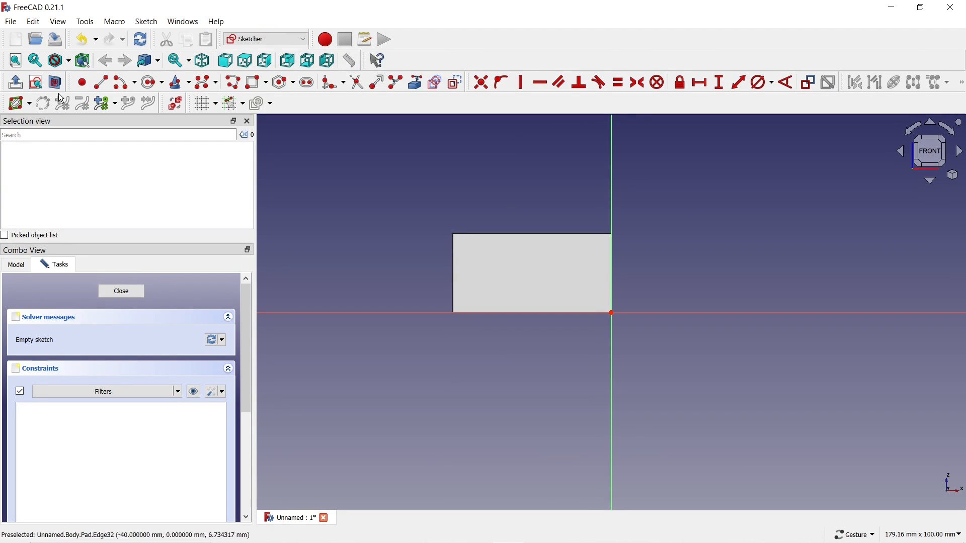
left_click(932, 182)
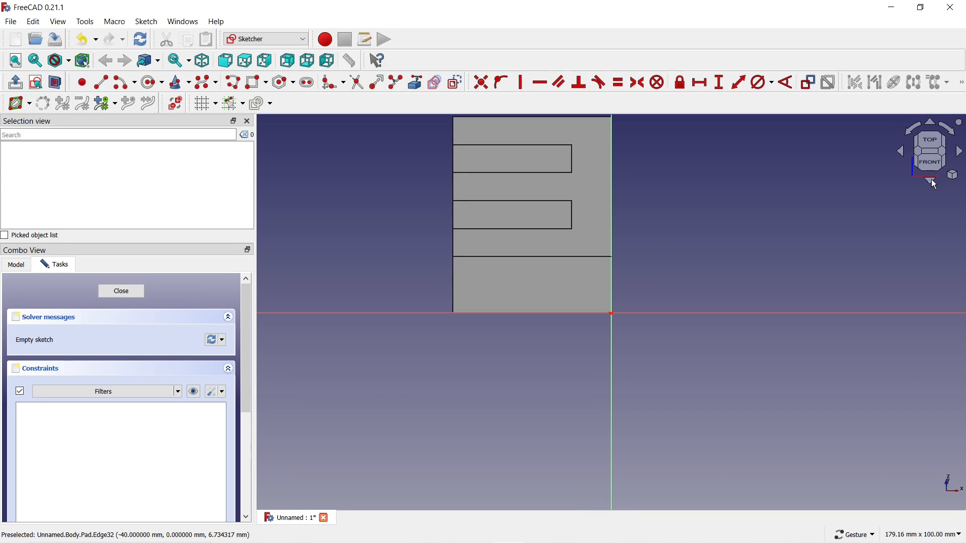
left_click(931, 122)
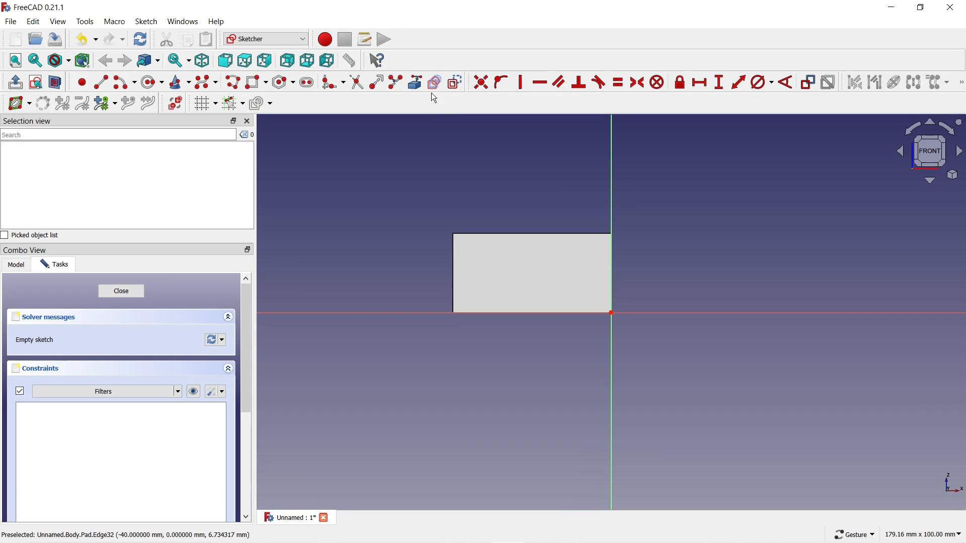
Project all four edges of the front face into the sketch as external geometry
left_click(415, 82)
left_click(496, 235)
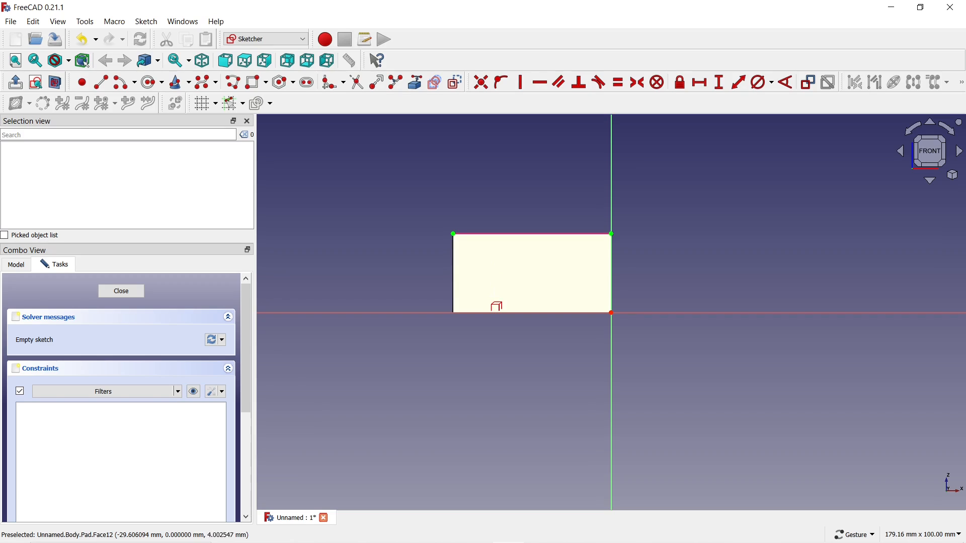
left_click(496, 313)
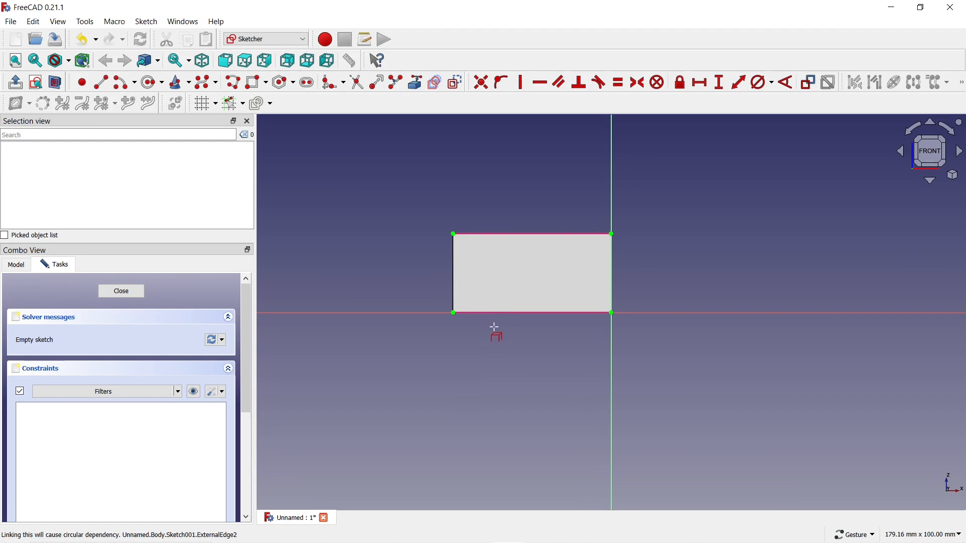
left_click(454, 281)
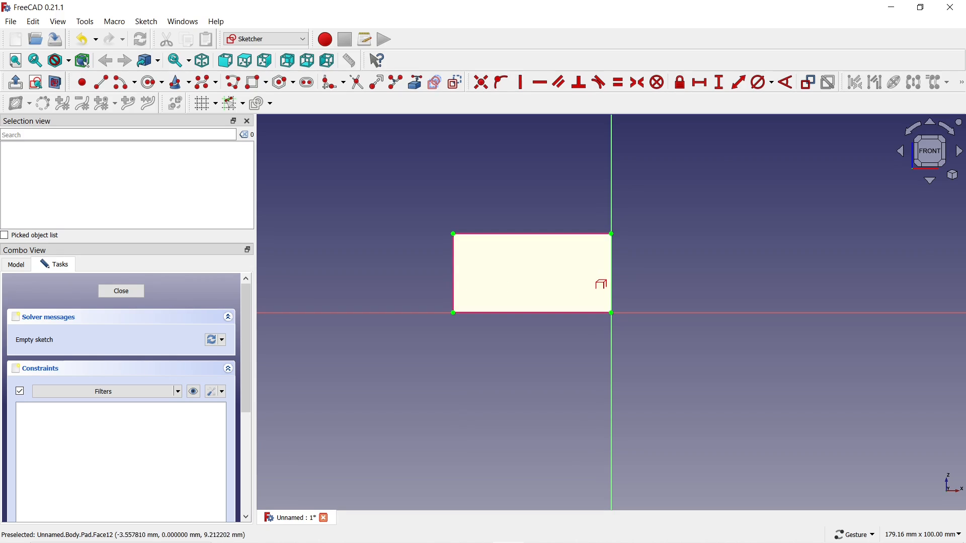
left_click(613, 271)
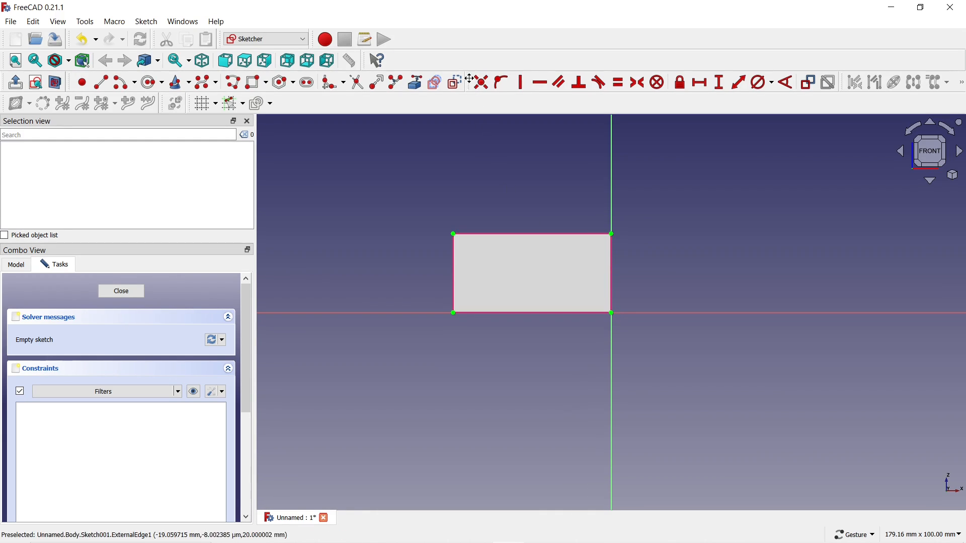
Draw a horizontal construction line across the middle of the face, extending past both vertical edges
left_click(102, 83)
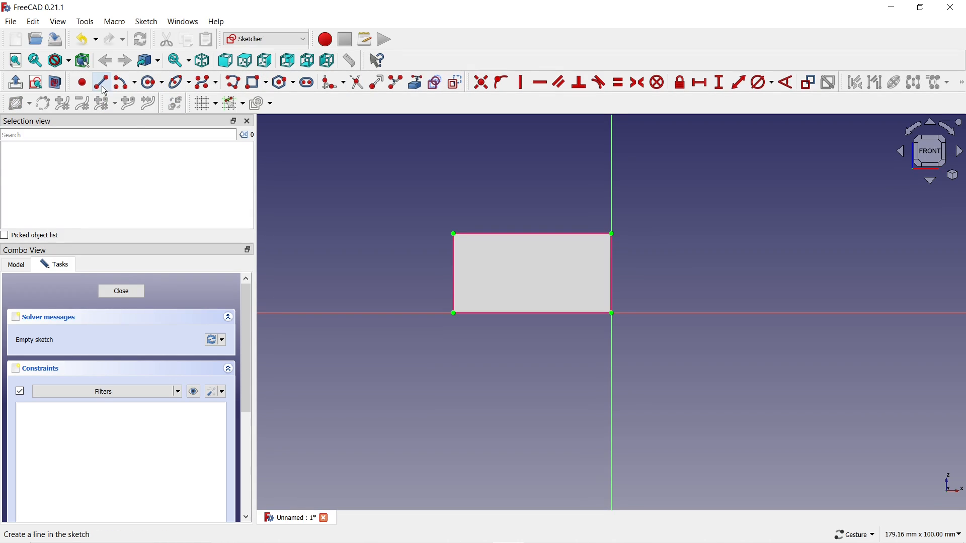
left_click(405, 271)
left_click(655, 272)
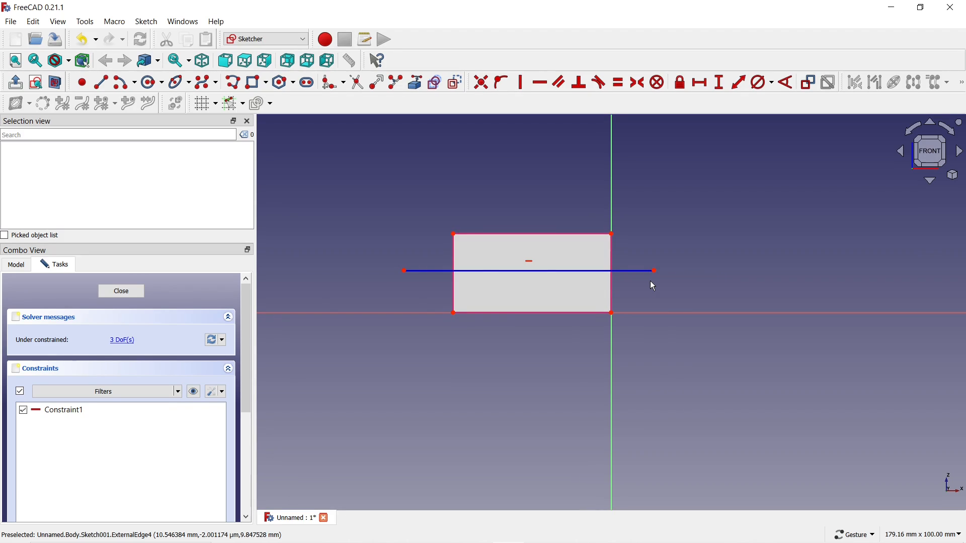
Constrain the construction line's right endpoint symmetrically between the upper and lower right corners of the face
left_click(611, 234)
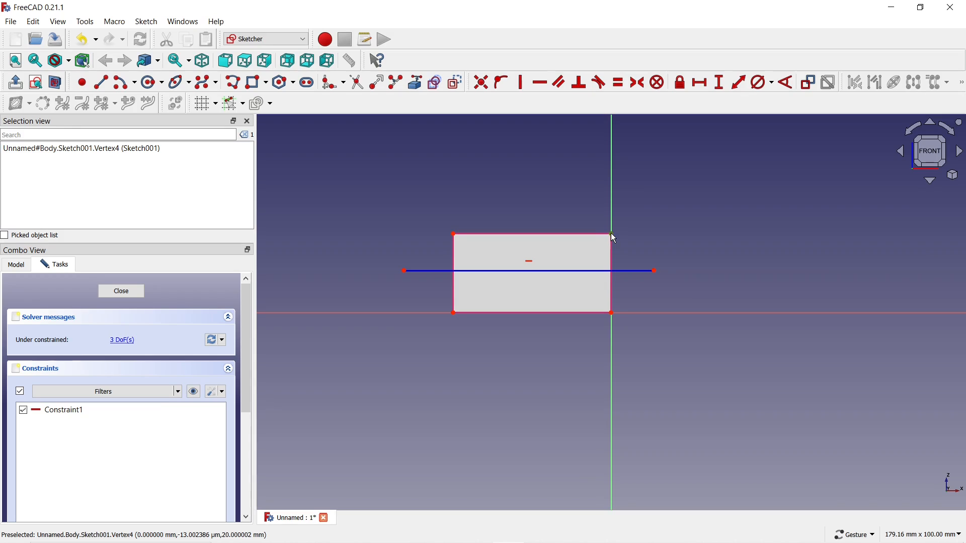
left_click(611, 313)
left_click(654, 271)
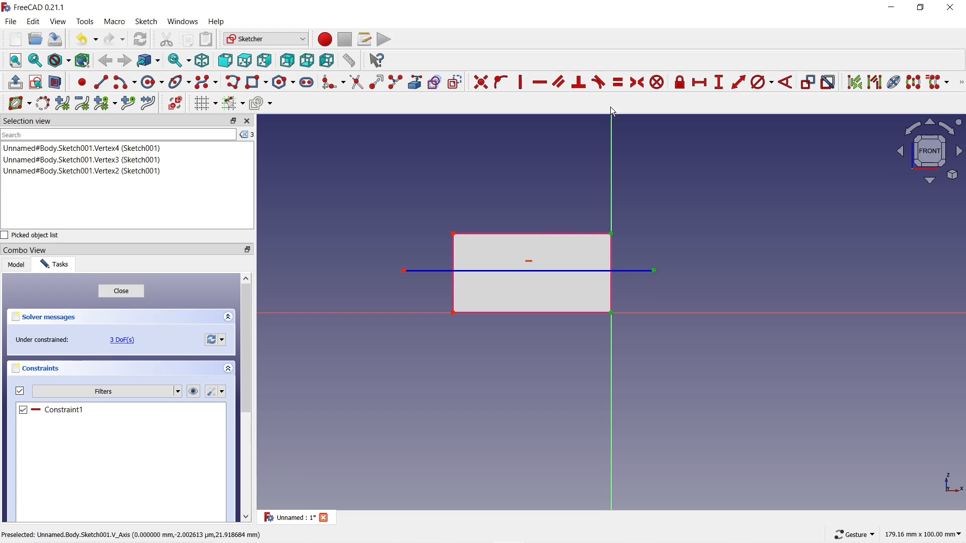
left_click(638, 82)
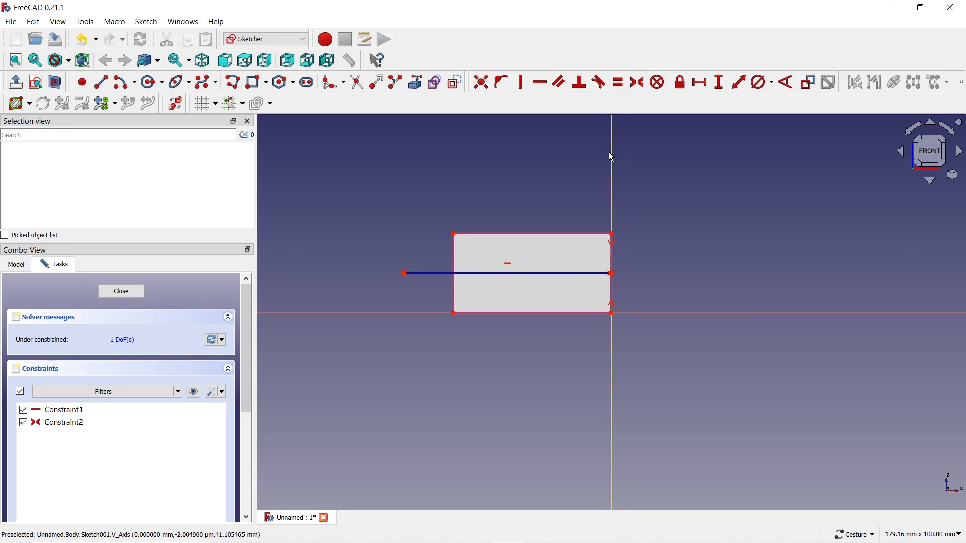
Constrain the construction line's left endpoint onto the left vertical edge of the face
left_click(404, 274)
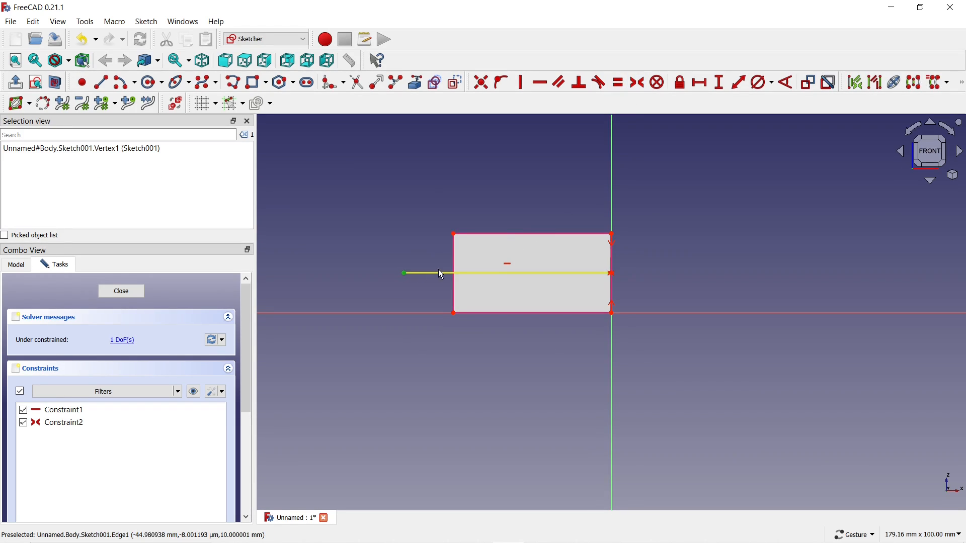
left_click(454, 261)
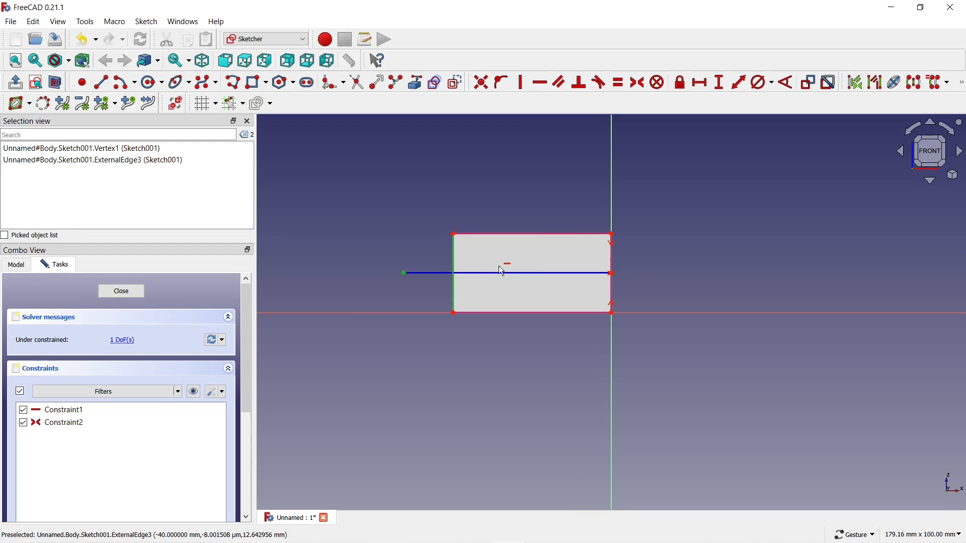
left_click(502, 83)
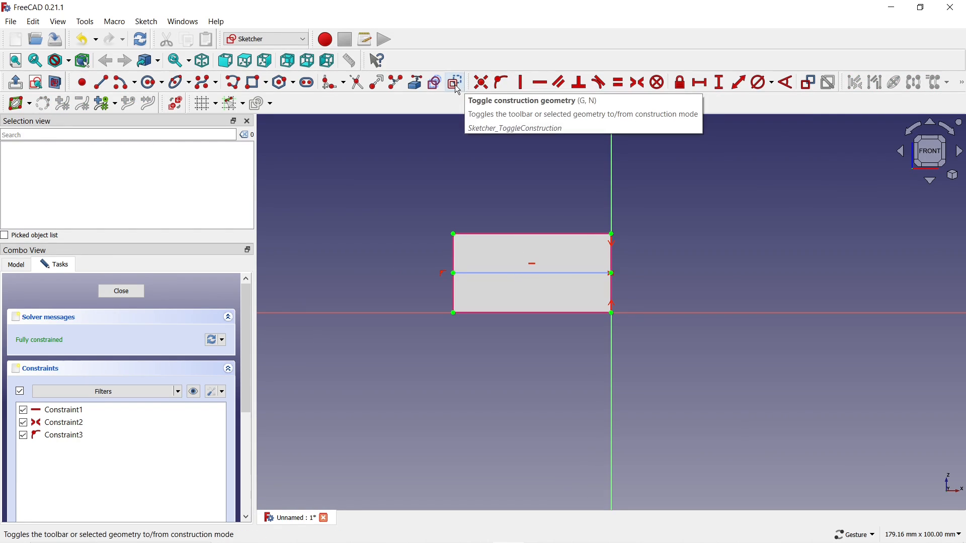
Draw a circle about 8 mm in diameter, centred on the construction line near the left edge of the face
left_click(147, 85)
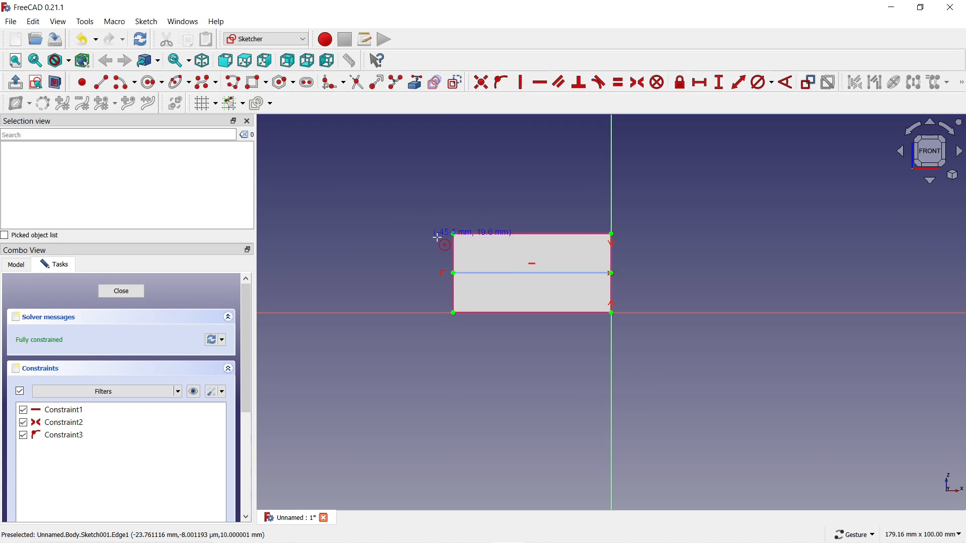
left_click(486, 273)
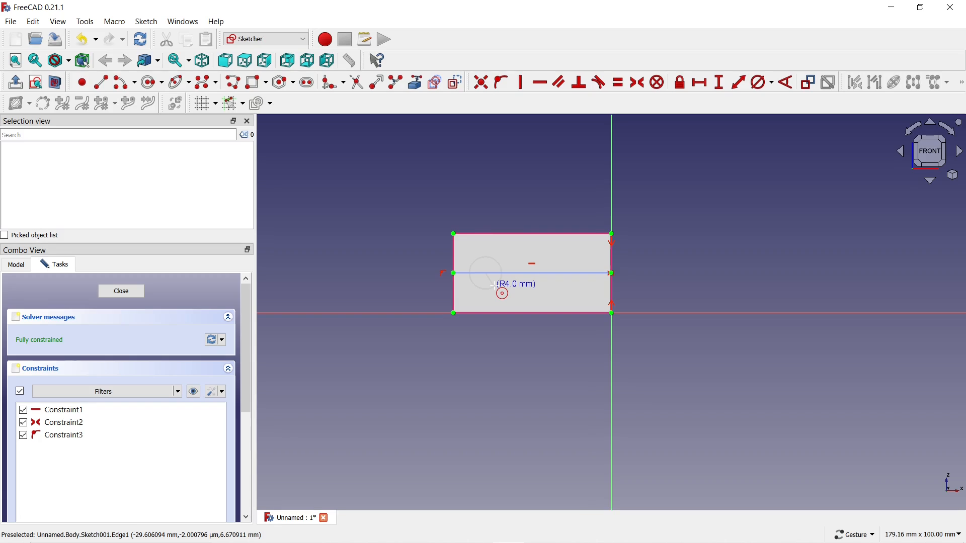
left_click(494, 287)
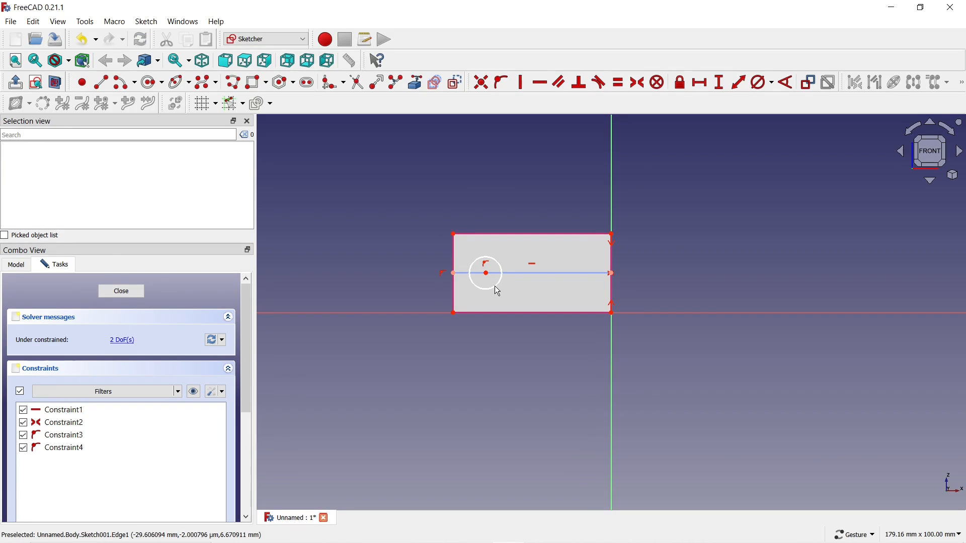
Constrain the circle's diameter to 10 mm
scroll(493, 284, "up", 3)
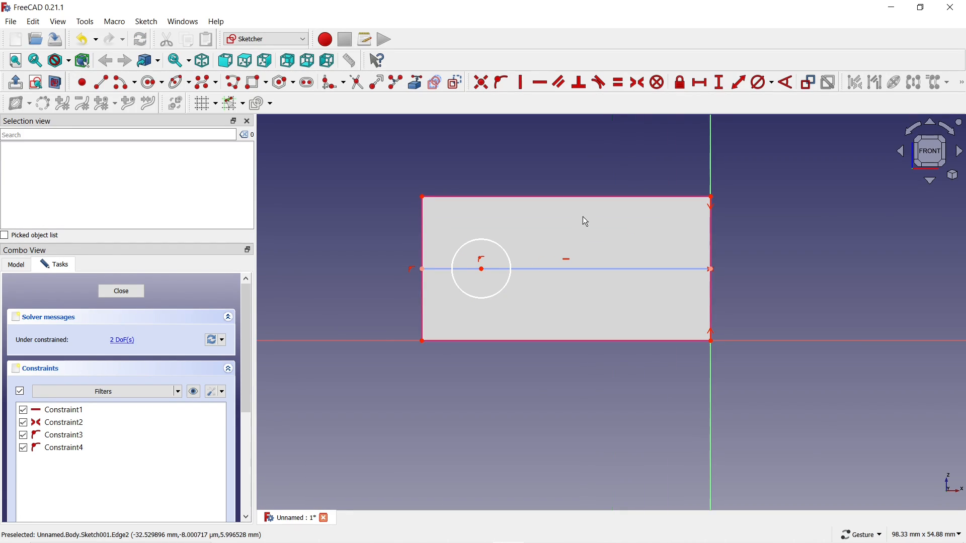
left_click(512, 261)
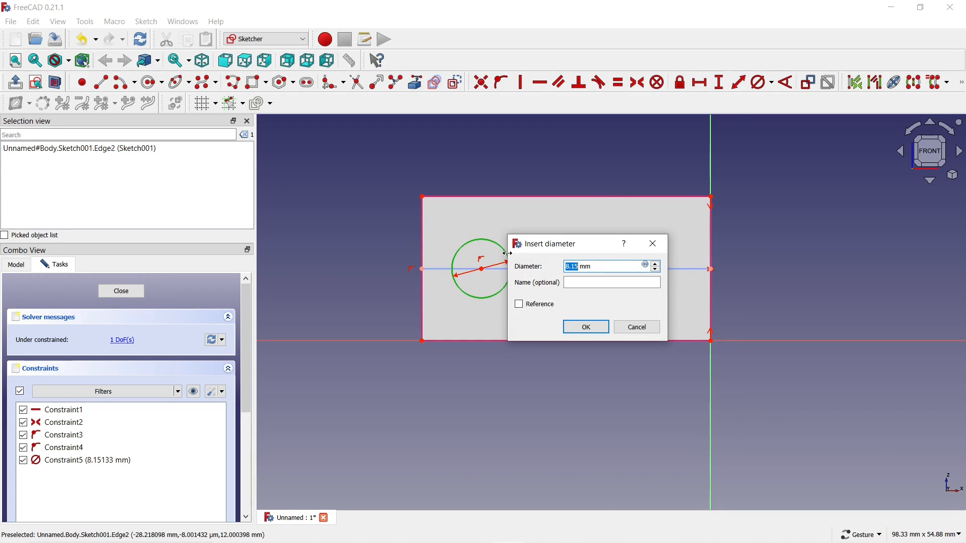
type("10")
key("Return")
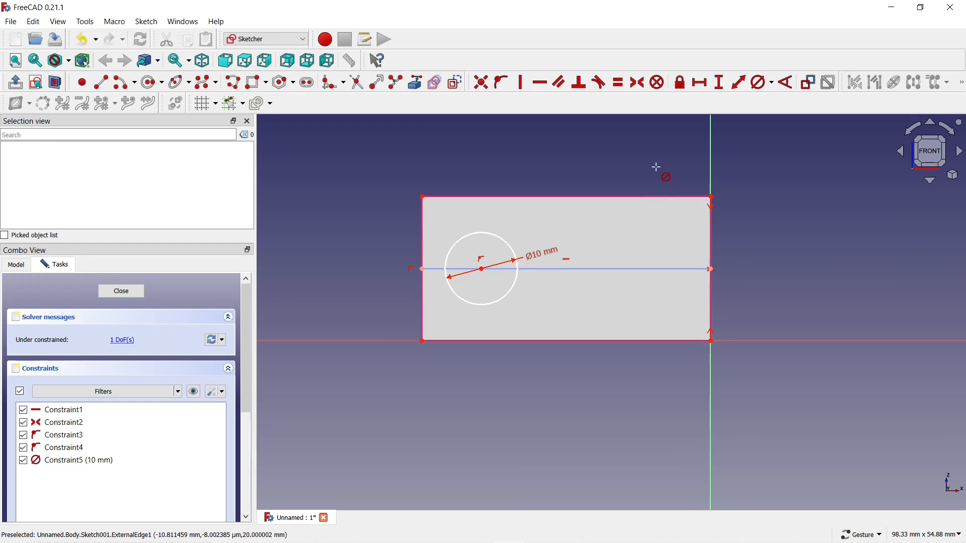
Constrain the horizontal distance from the circle's centre to the face's lower right corner to 30 mm
left_click(701, 83)
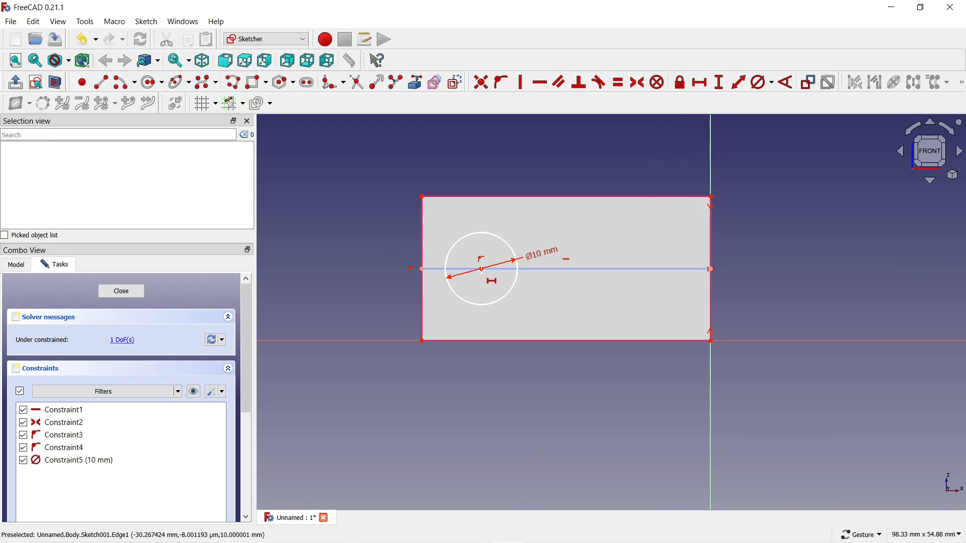
left_click(482, 270)
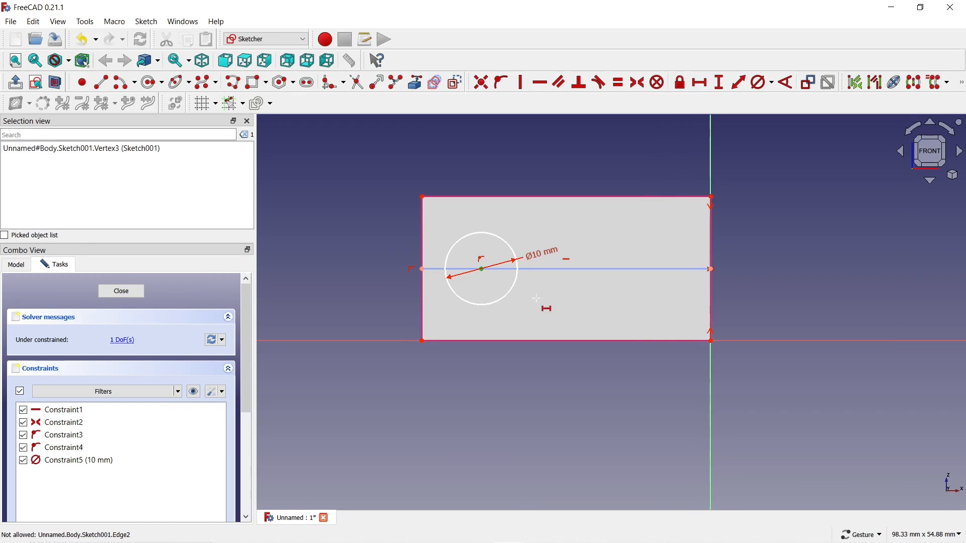
left_click(711, 341)
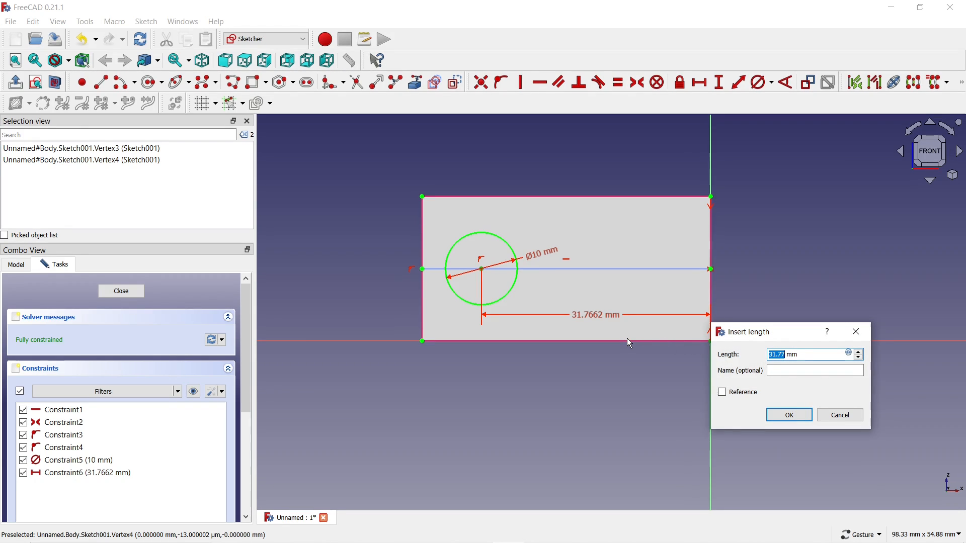
type("30")
key("Return")
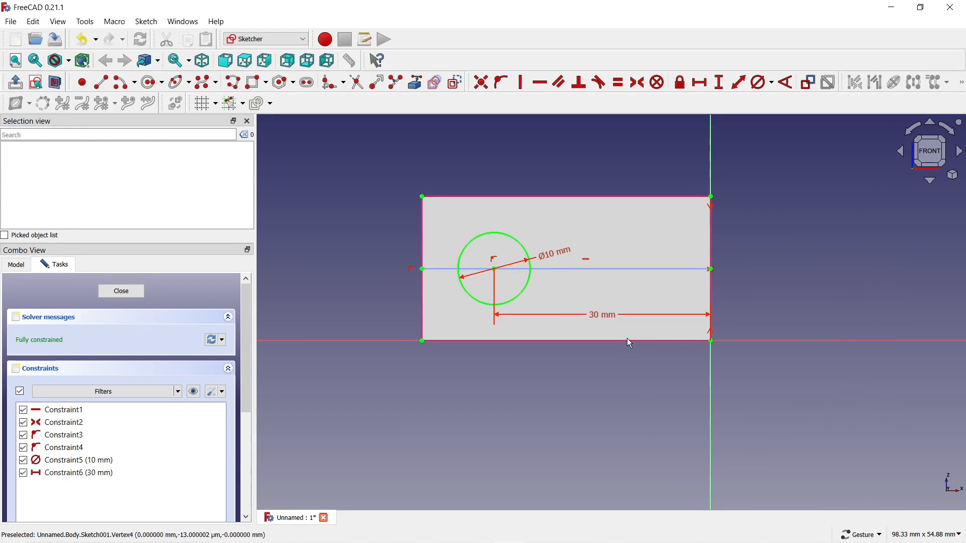
Close the circle sketch and start a pocket from it on the comb-shaped body
right_click(576, 371)
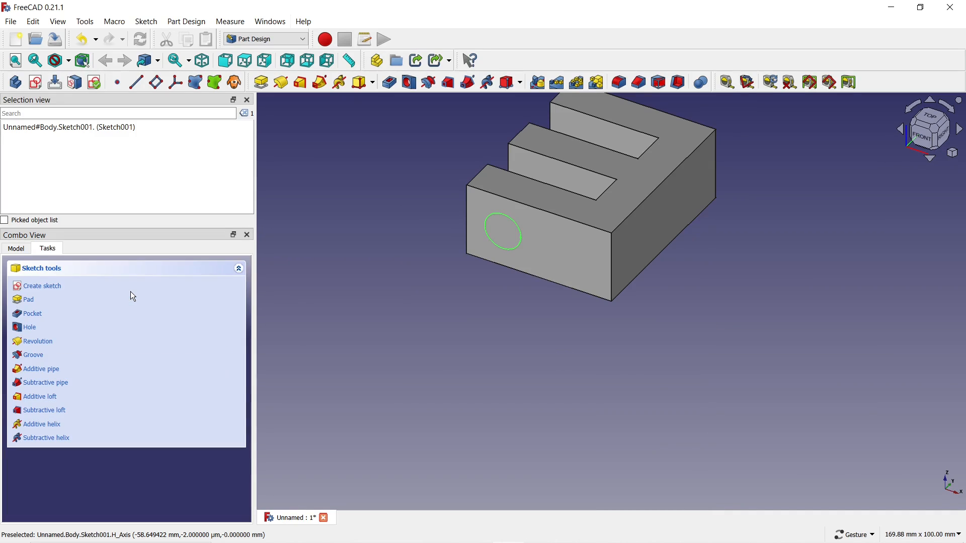
left_click(131, 291)
left_click_drag(407, 280, 626, 175)
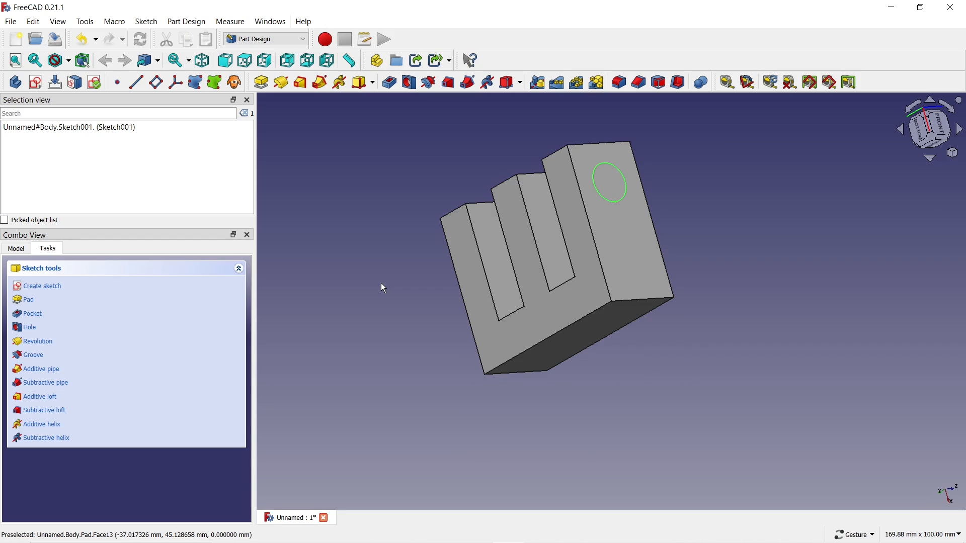
left_click(22, 250)
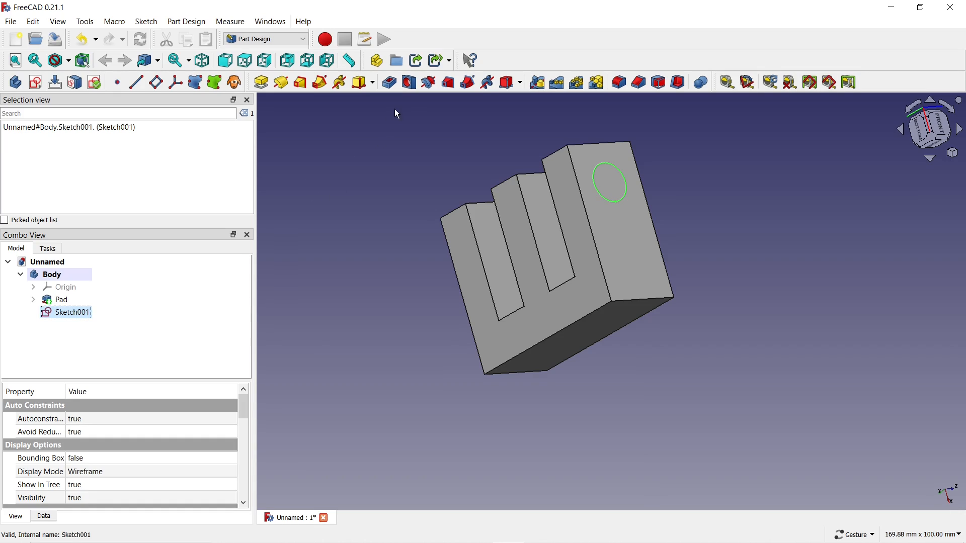
left_click(391, 84)
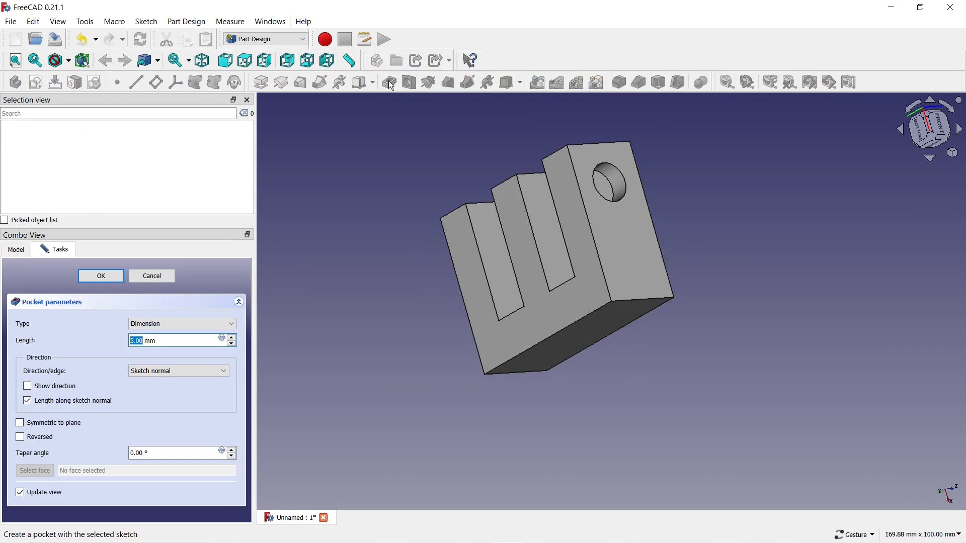
Vary the pocket's length in 1 mm increments, first deepening the cut and finally reducing it to 4 mm
left_click(232, 337)
left_click(232, 337)
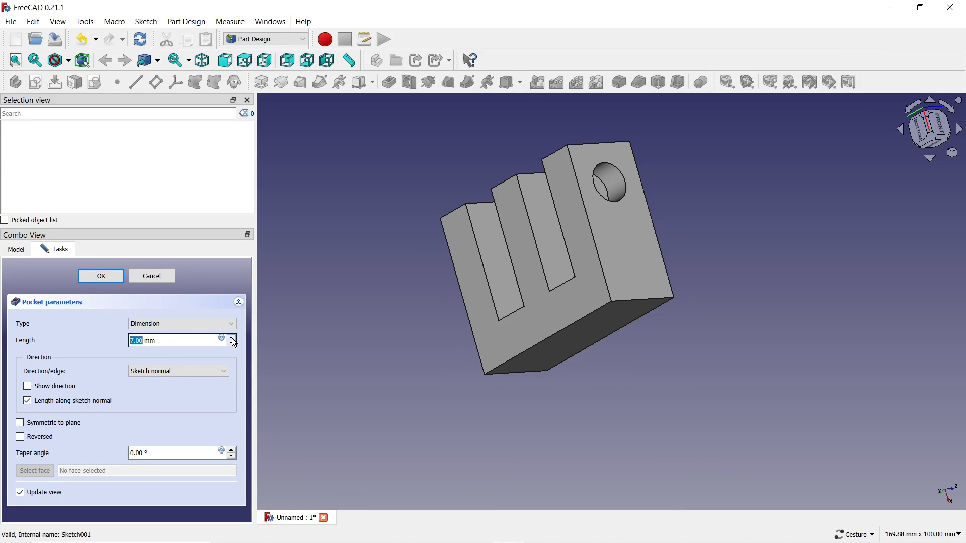
left_click(232, 338)
left_click(232, 339)
left_click(232, 338)
left_click_drag(349, 316, 377, 309)
left_click(233, 344)
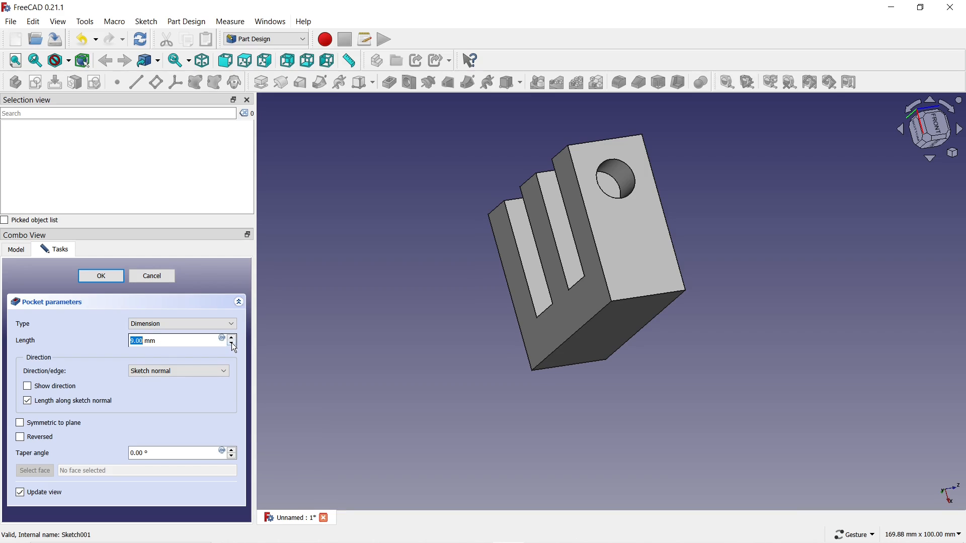
left_click(232, 344)
left_click(233, 344)
left_click(232, 344)
left_click(232, 344)
left_click(232, 344)
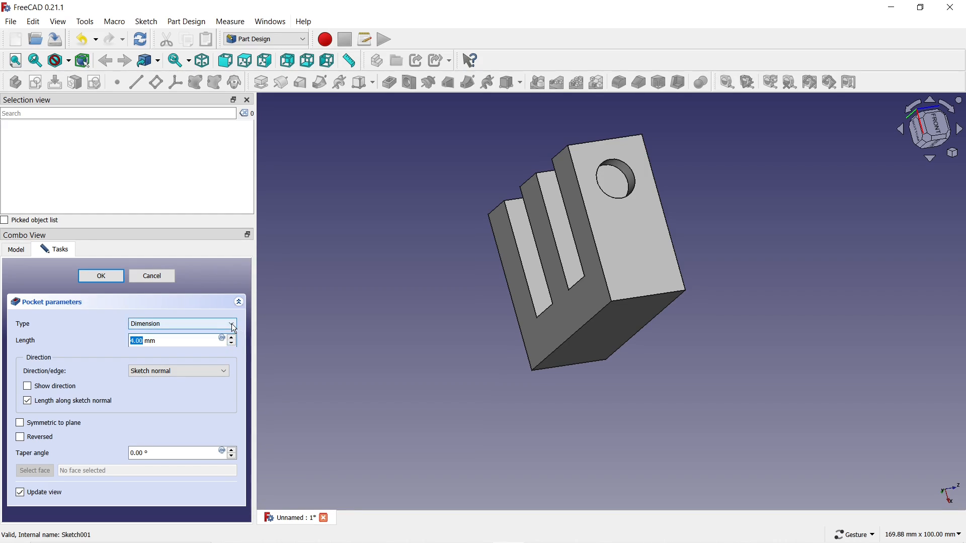
Set the pocket type to Through all and inspect the hole across the three teeth
left_click(235, 329)
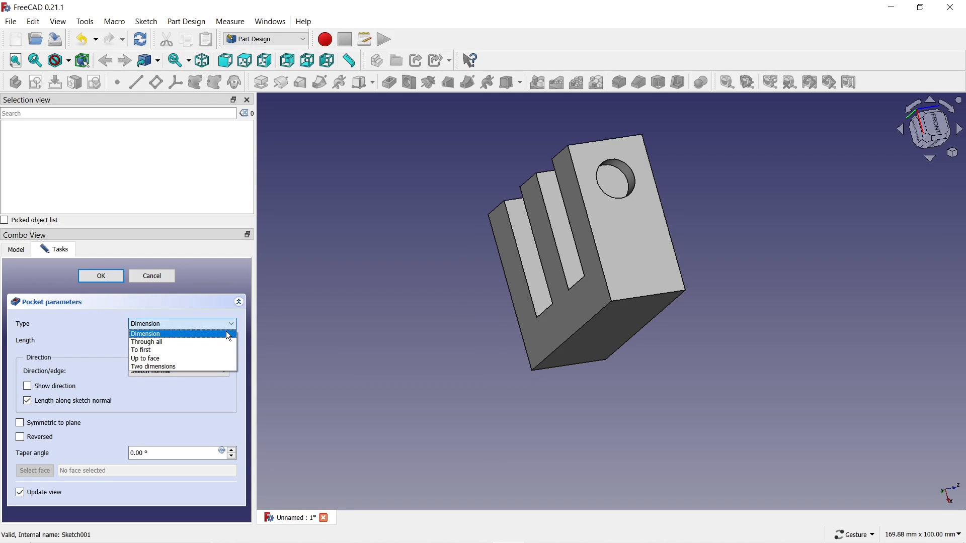
left_click(219, 343)
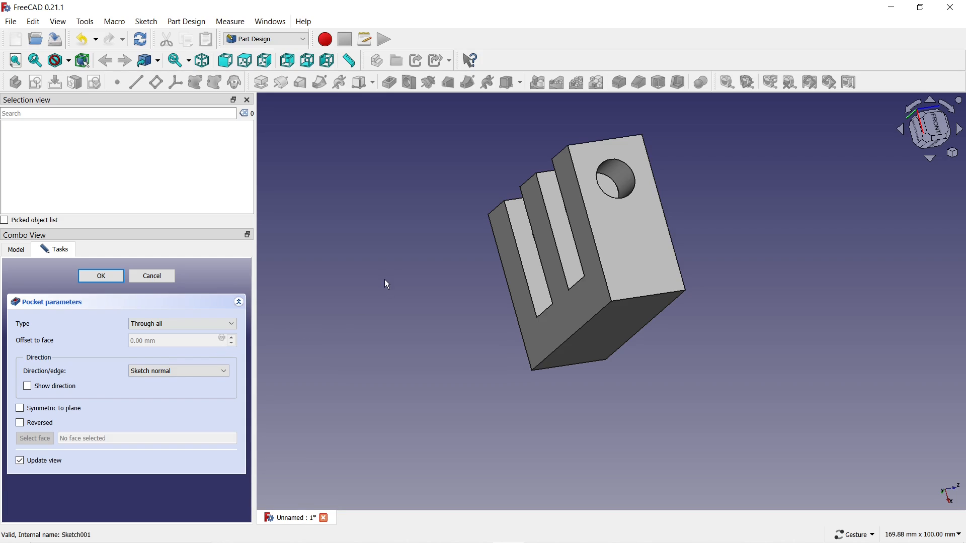
left_click_drag(386, 282, 436, 276)
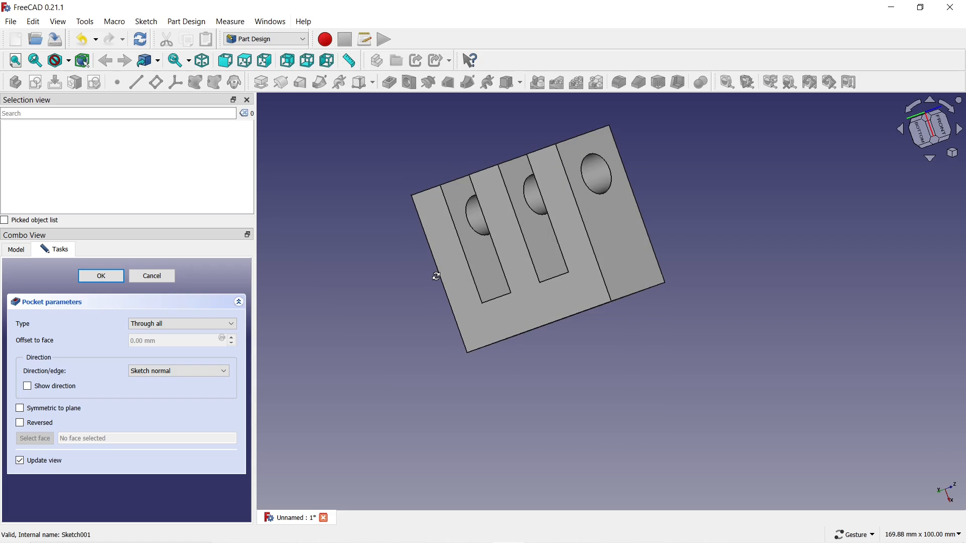
Switch the pocket type to To first and inspect the hole in the front tooth
left_click(224, 325)
left_click(206, 351)
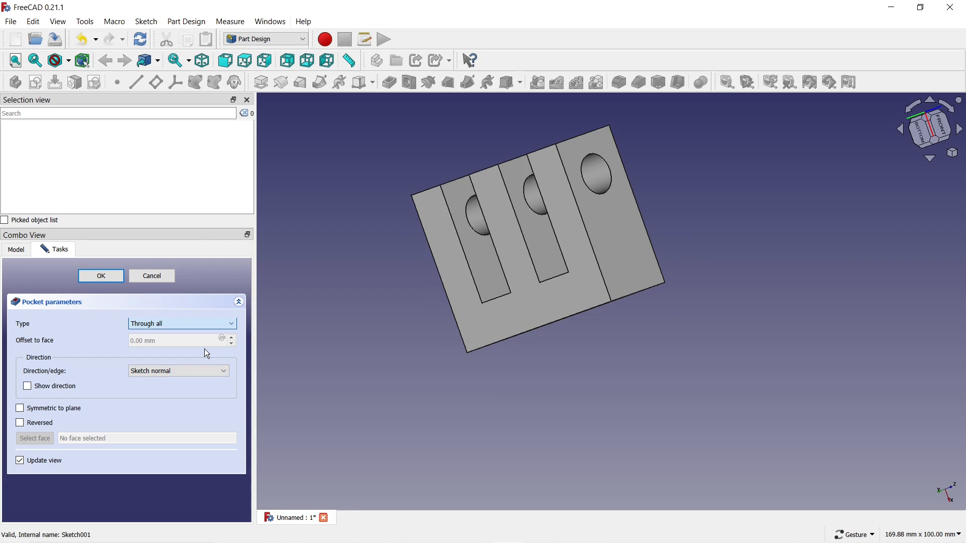
left_click_drag(638, 181, 567, 193)
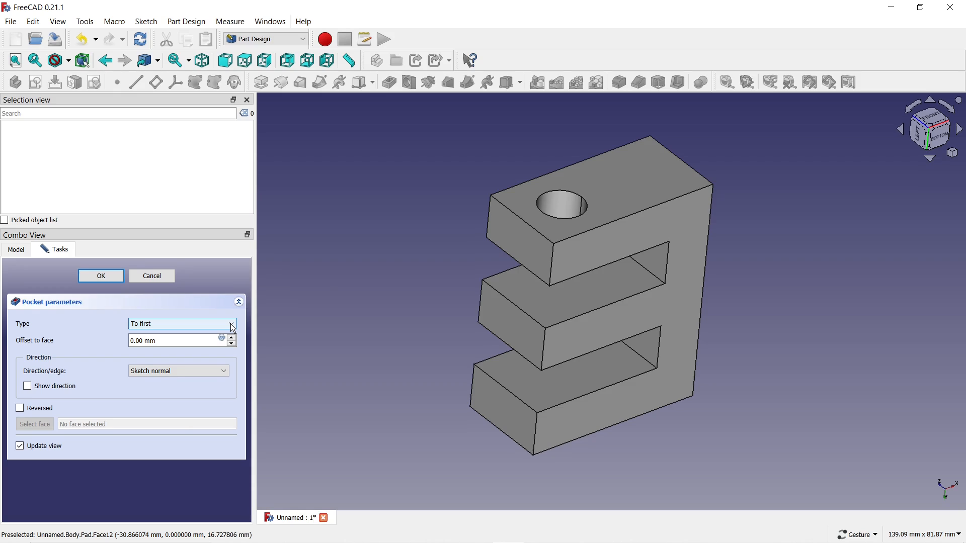
Set the pocket type to Up to face and choose the middle tooth's rear face as the limit
left_click(233, 329)
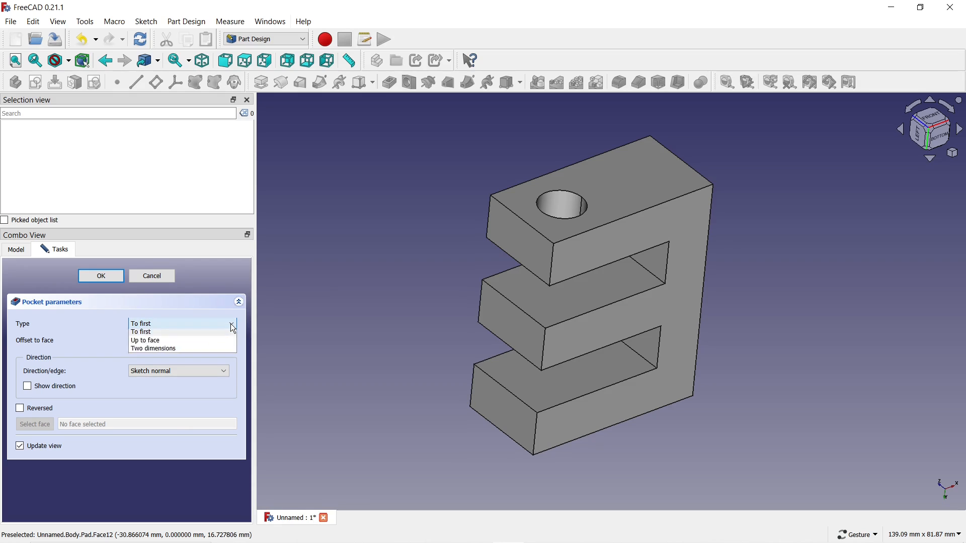
left_click(202, 358)
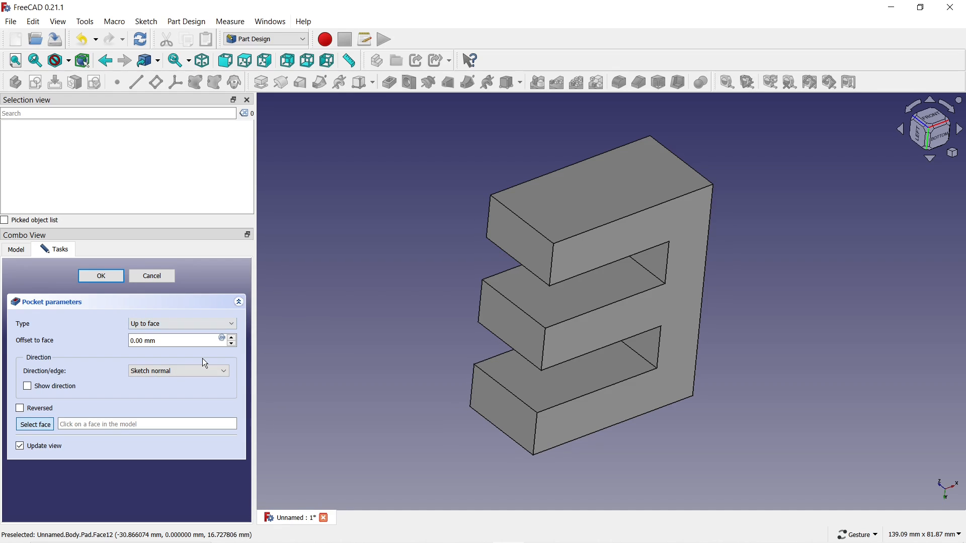
left_click_drag(378, 333, 444, 259)
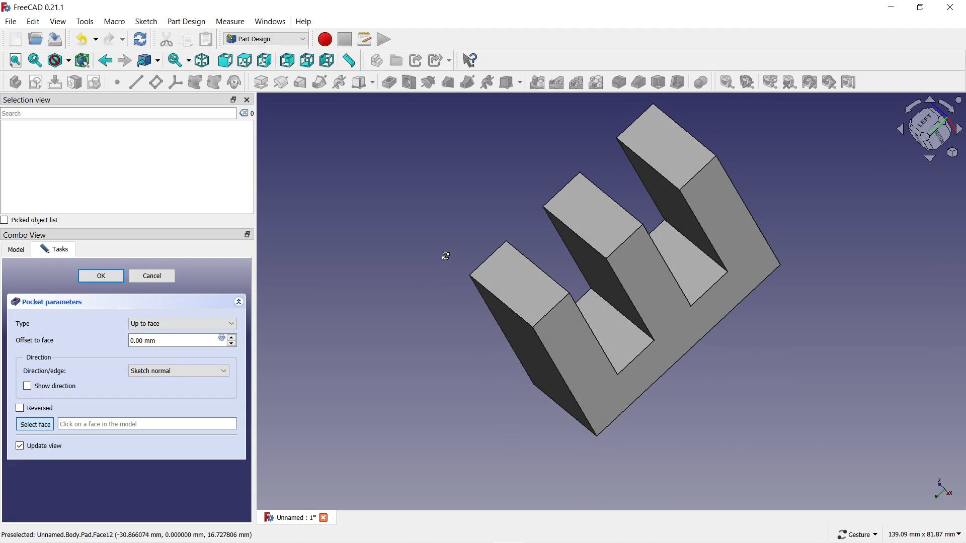
left_click(585, 261)
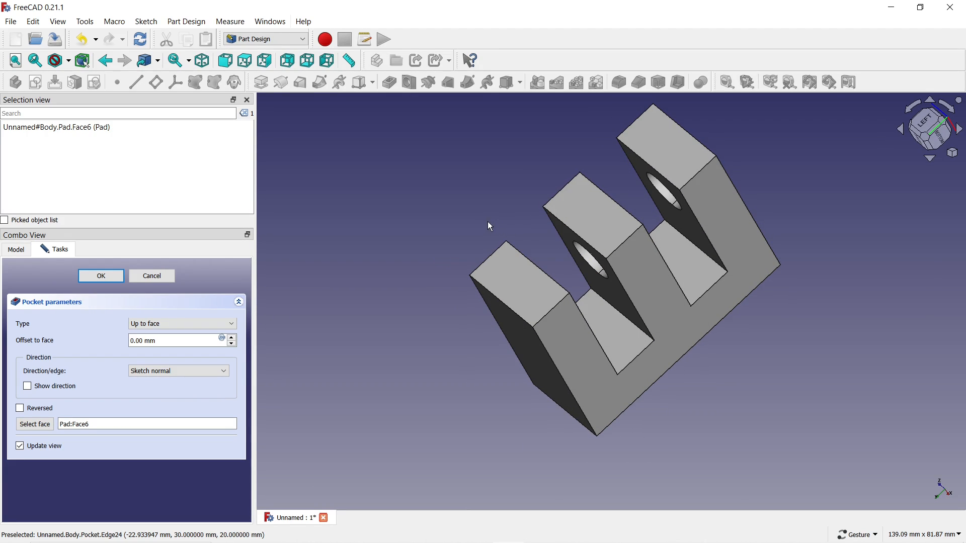
left_click_drag(488, 224, 520, 223)
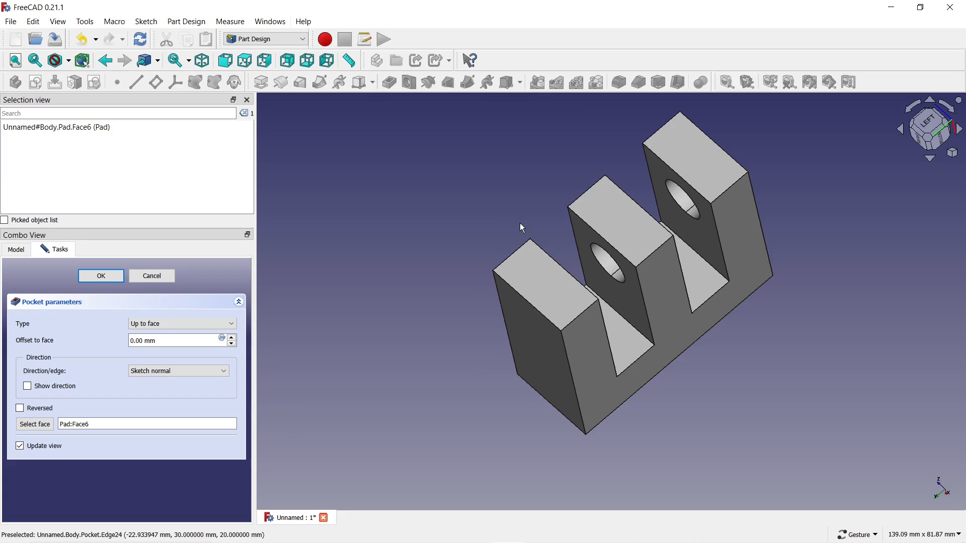
Change the pocket's limiting face to the outer rear face of the last tooth and inspect the cut
left_click(36, 426)
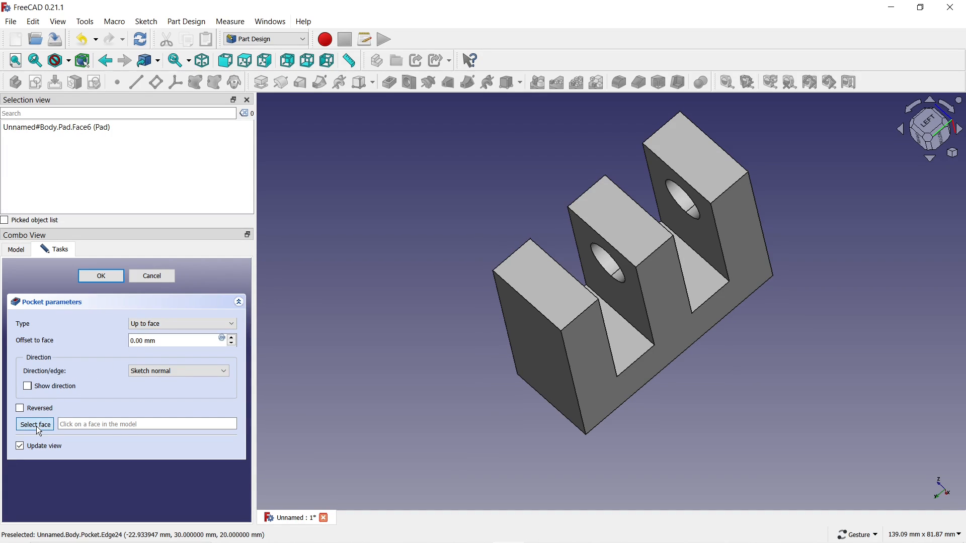
left_click(522, 333)
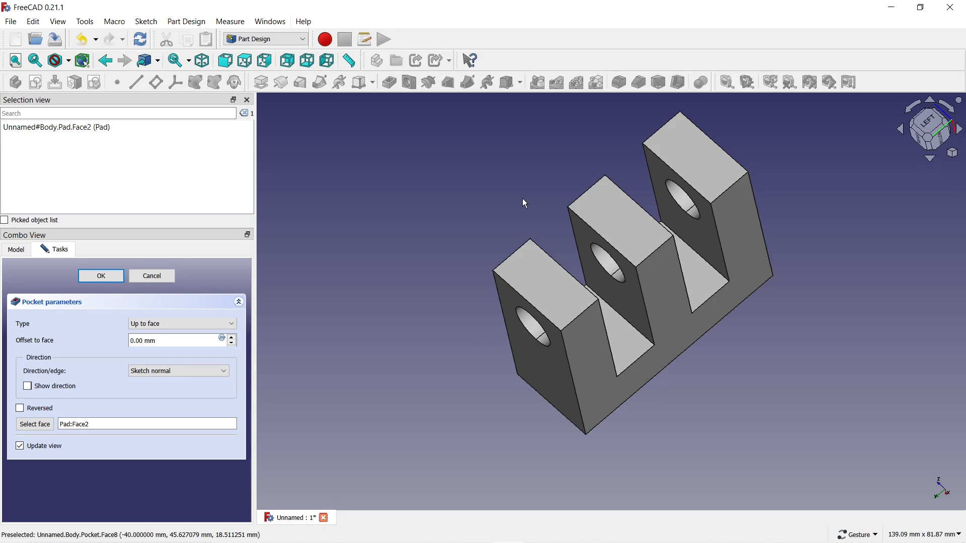
left_click_drag(522, 203, 490, 189)
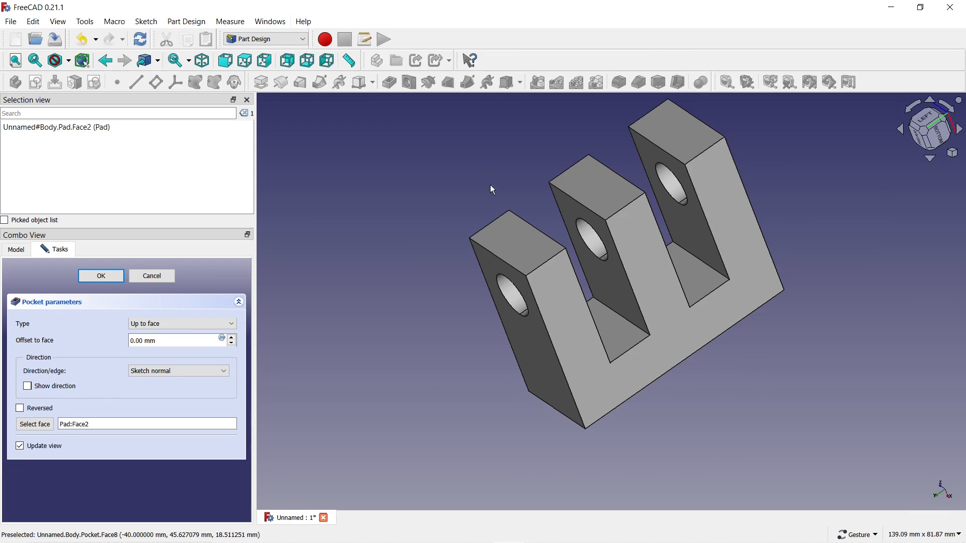
Reselect the pocket's limiting face as the inner rear face of the front tooth with the sketched circle
left_click(37, 426)
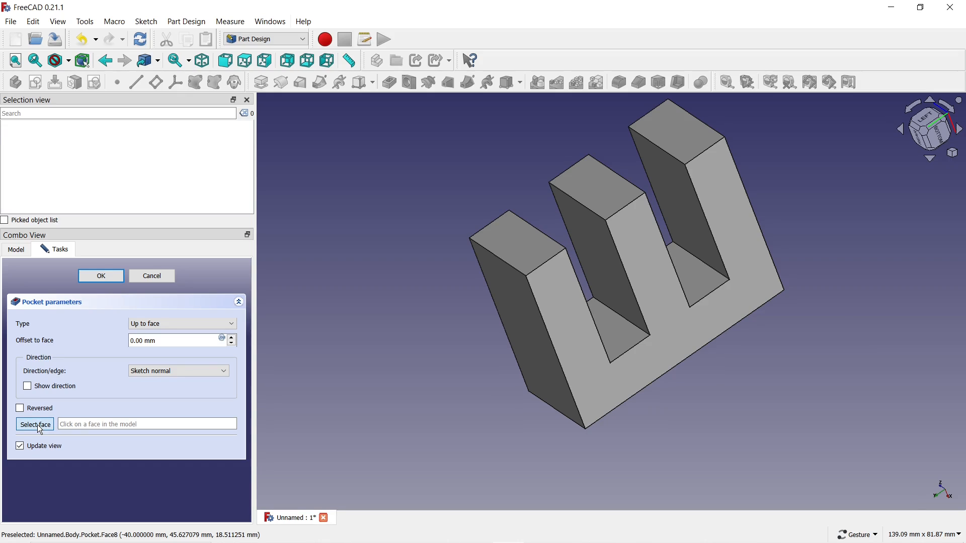
left_click(661, 176)
left_click_drag(560, 150, 412, 264)
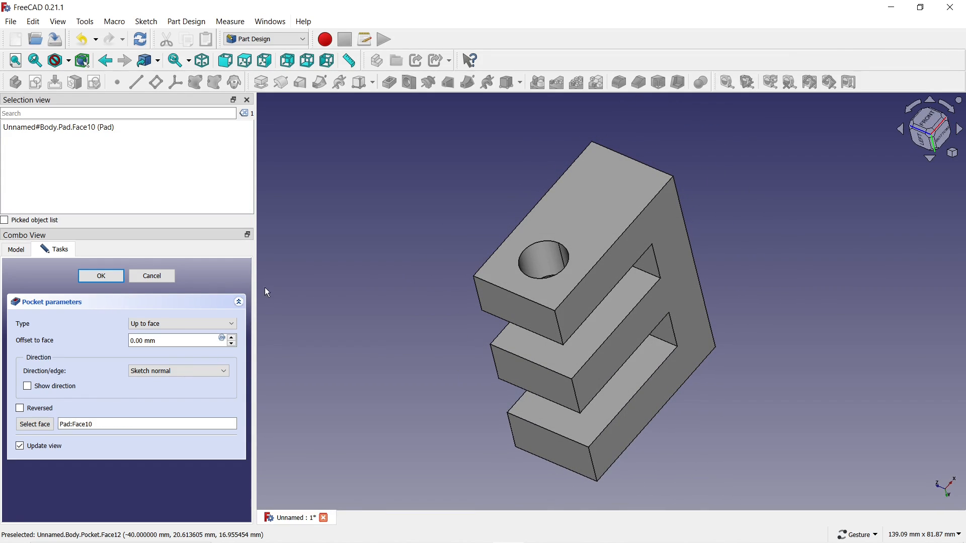